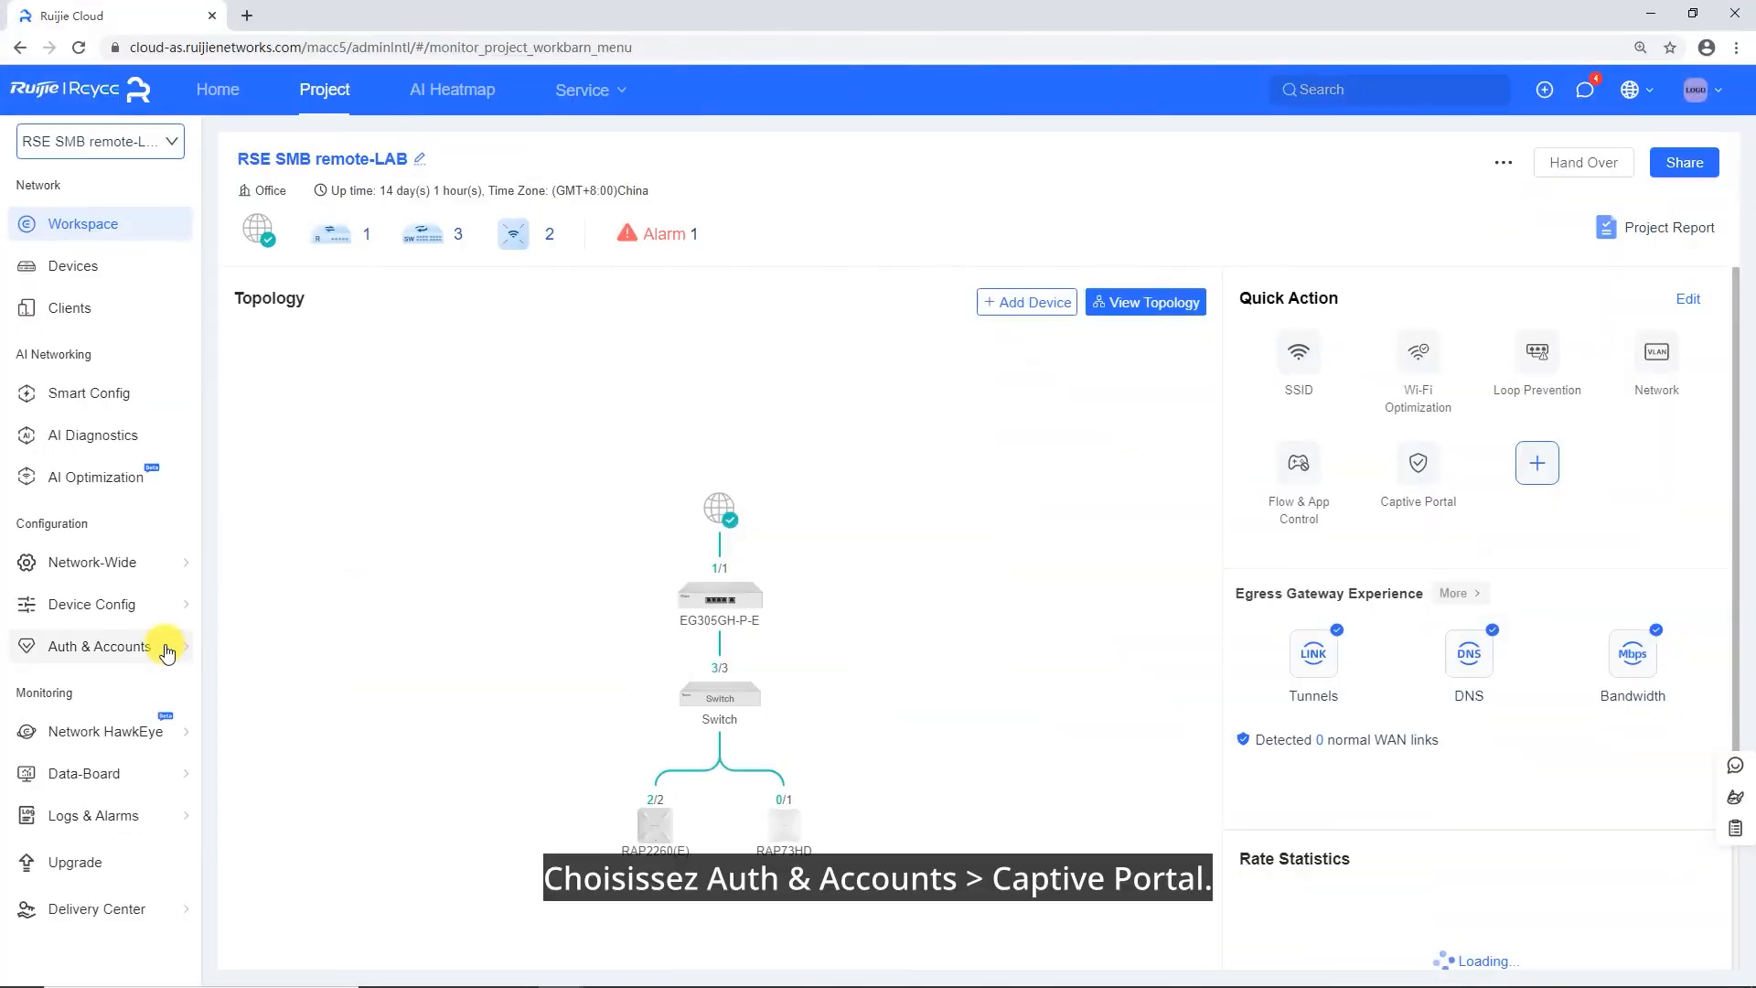
Start a new captive portal policy named portal_demo with the policy mode Cloud Auth
{"action": "mouse_move", "coordinate": [167, 650]}
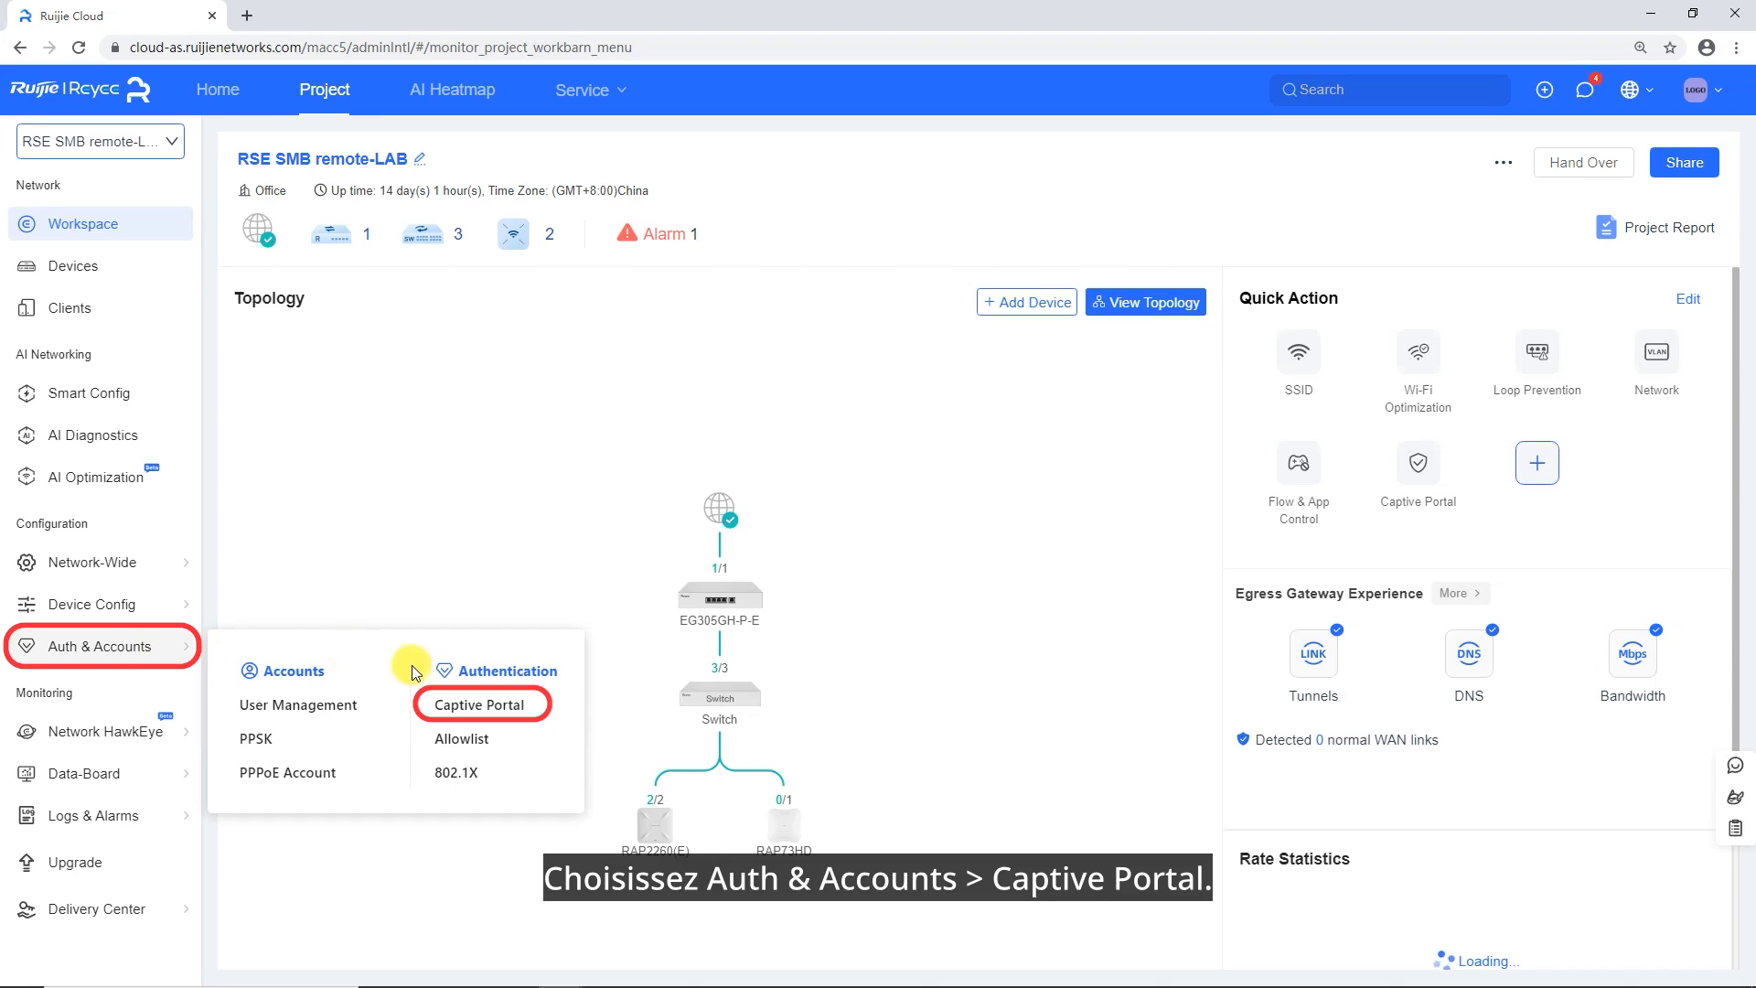
{"action": "left_click", "coordinate": [441, 704]}
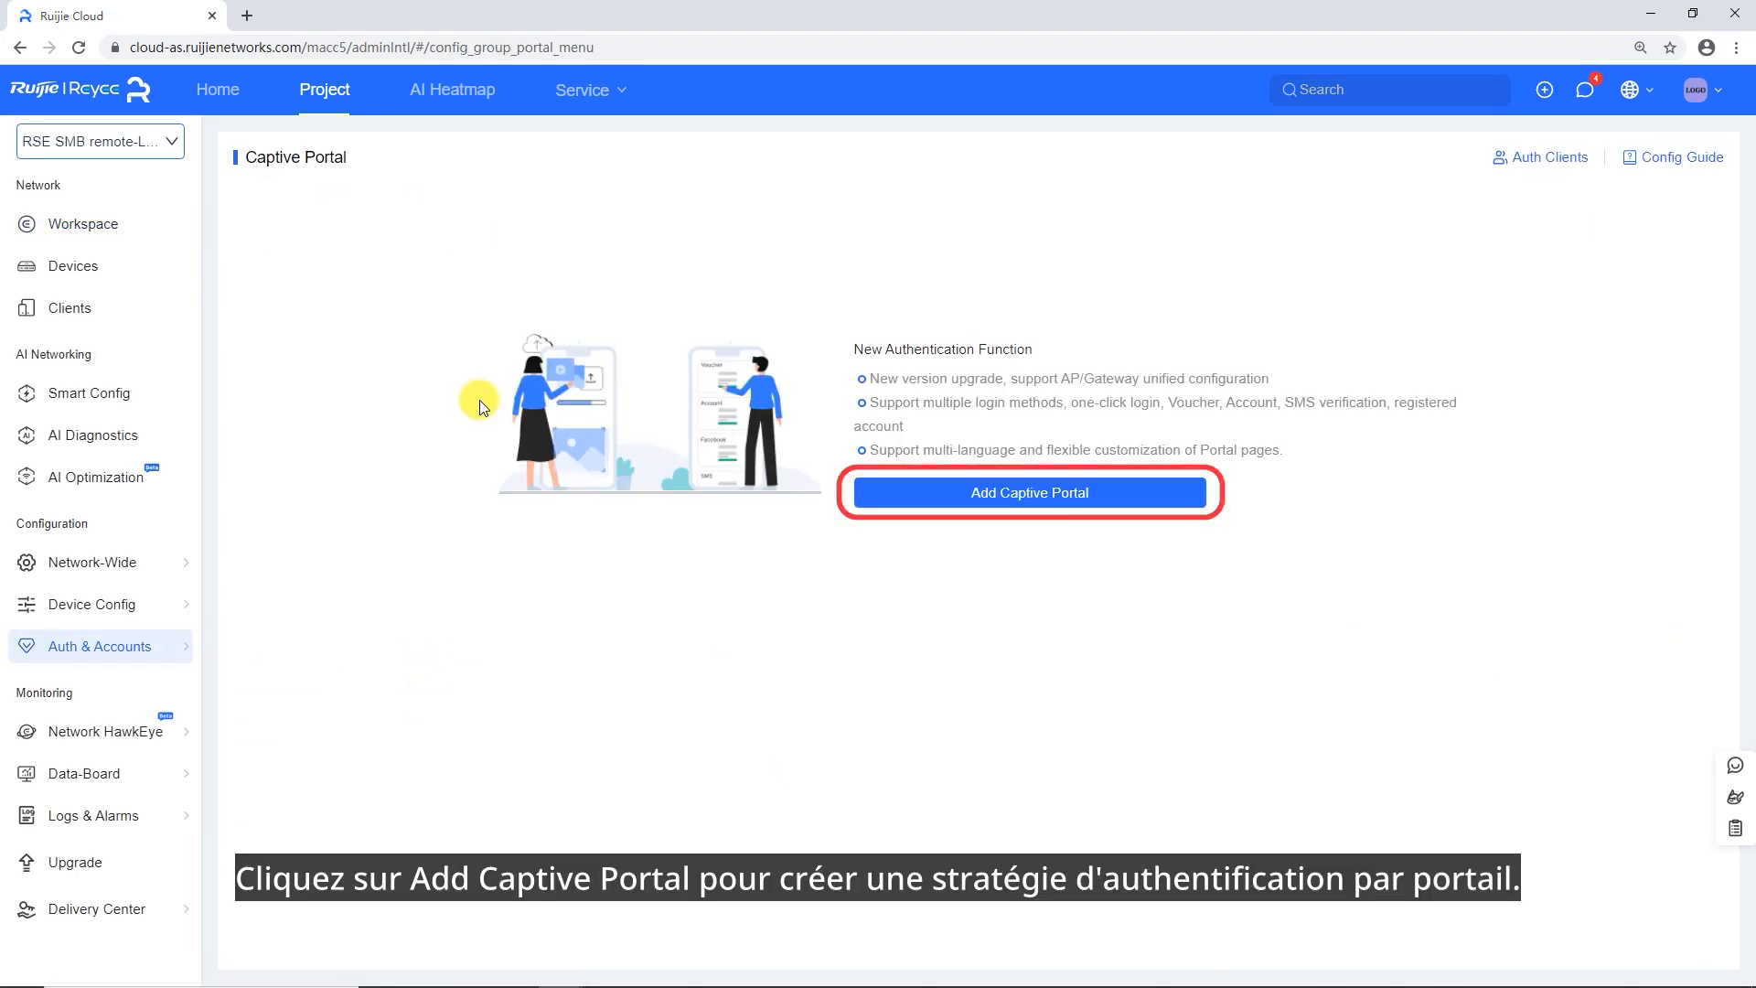
{"action": "left_click", "coordinate": [965, 494]}
{"action": "left_click", "coordinate": [556, 248]}
{"action": "type", "text": "p"}
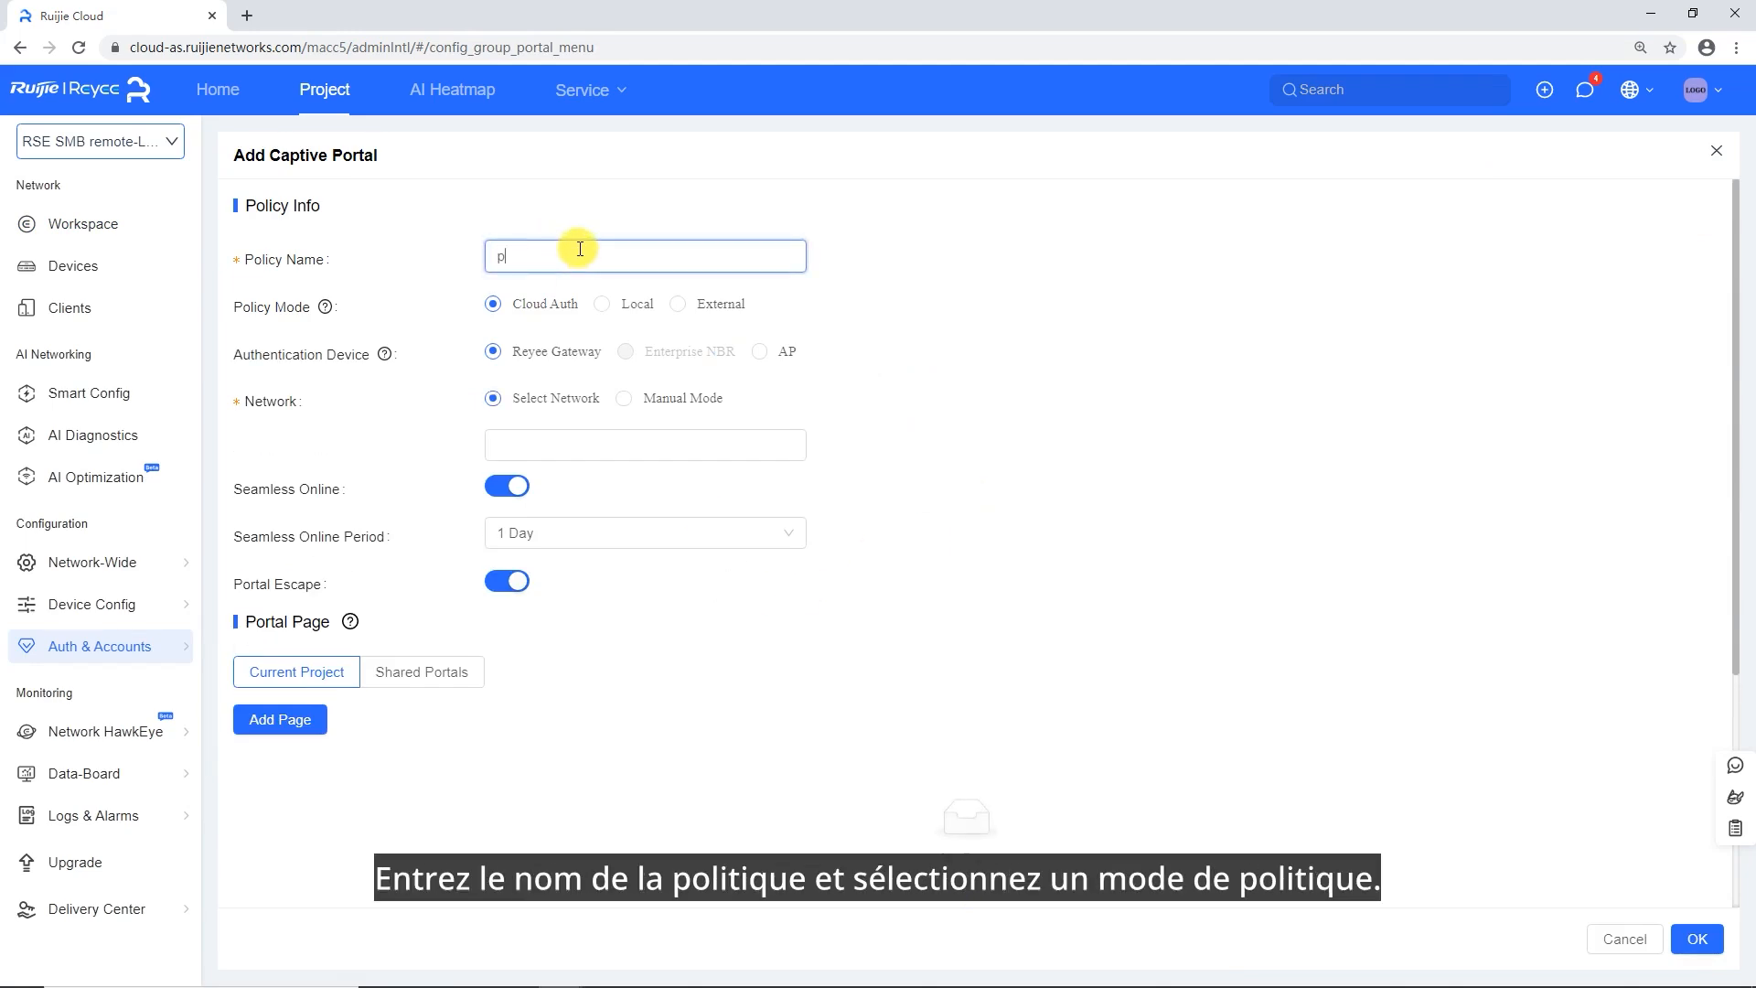
{"action": "type", "text": "ortal_demo"}
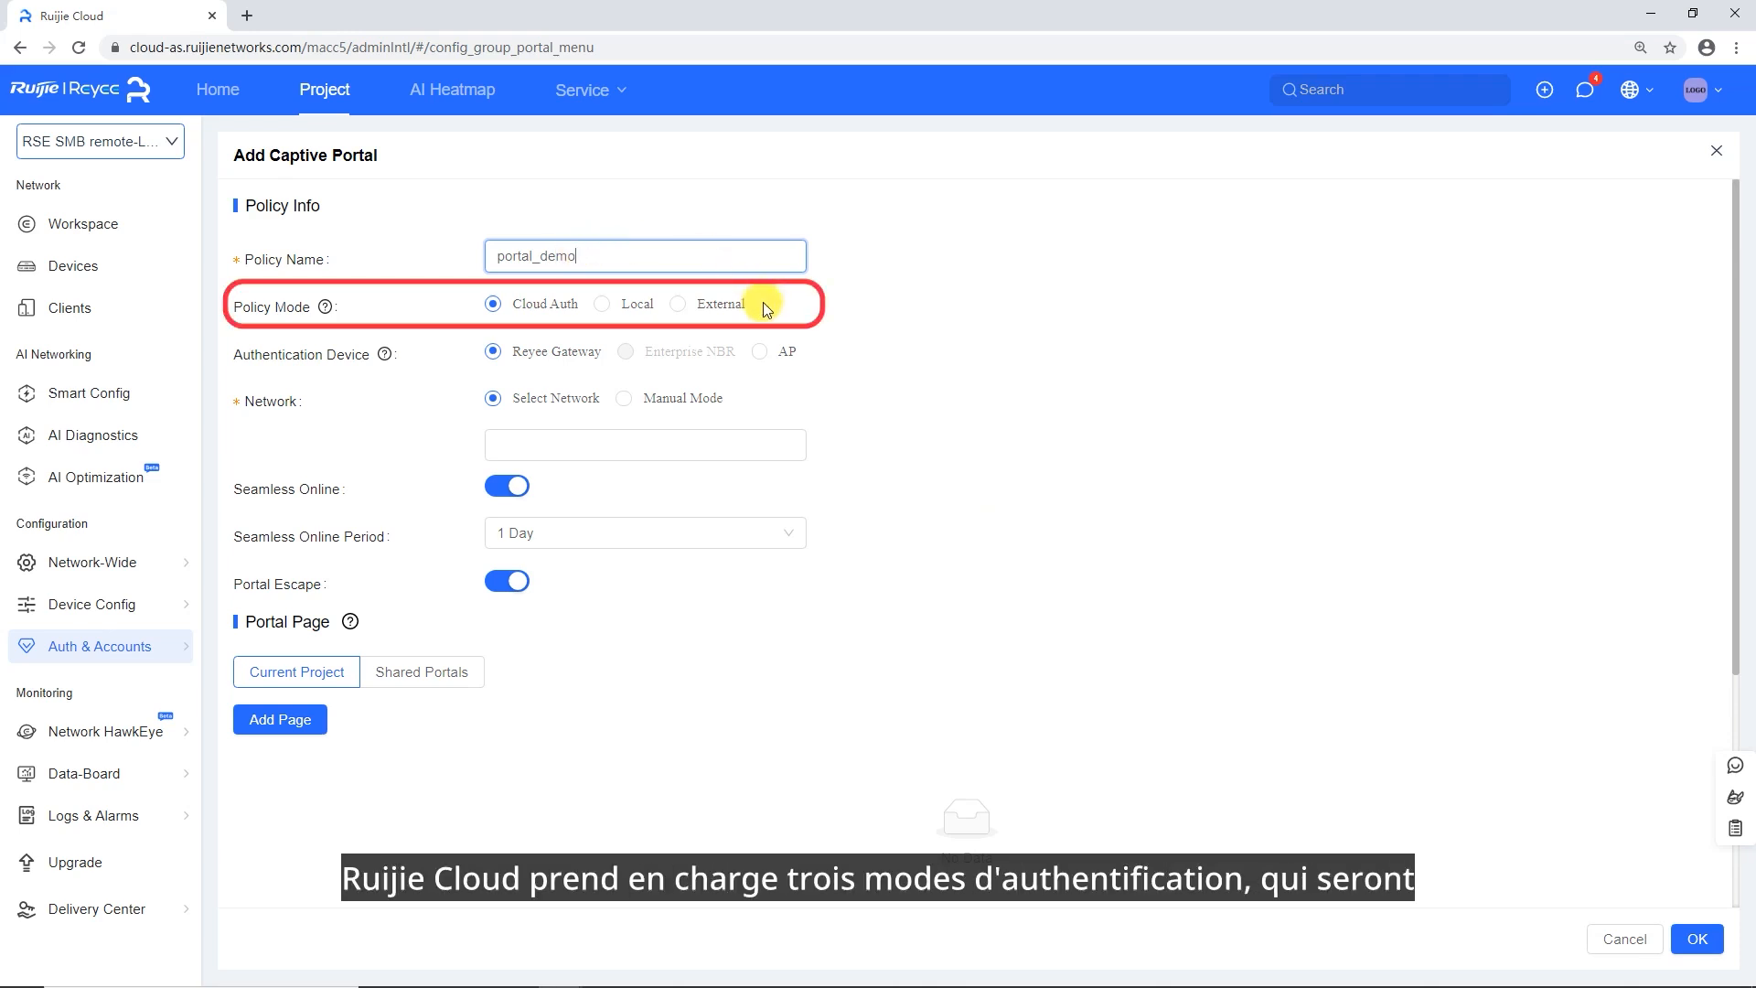
{"action": "left_click", "coordinate": [543, 326]}
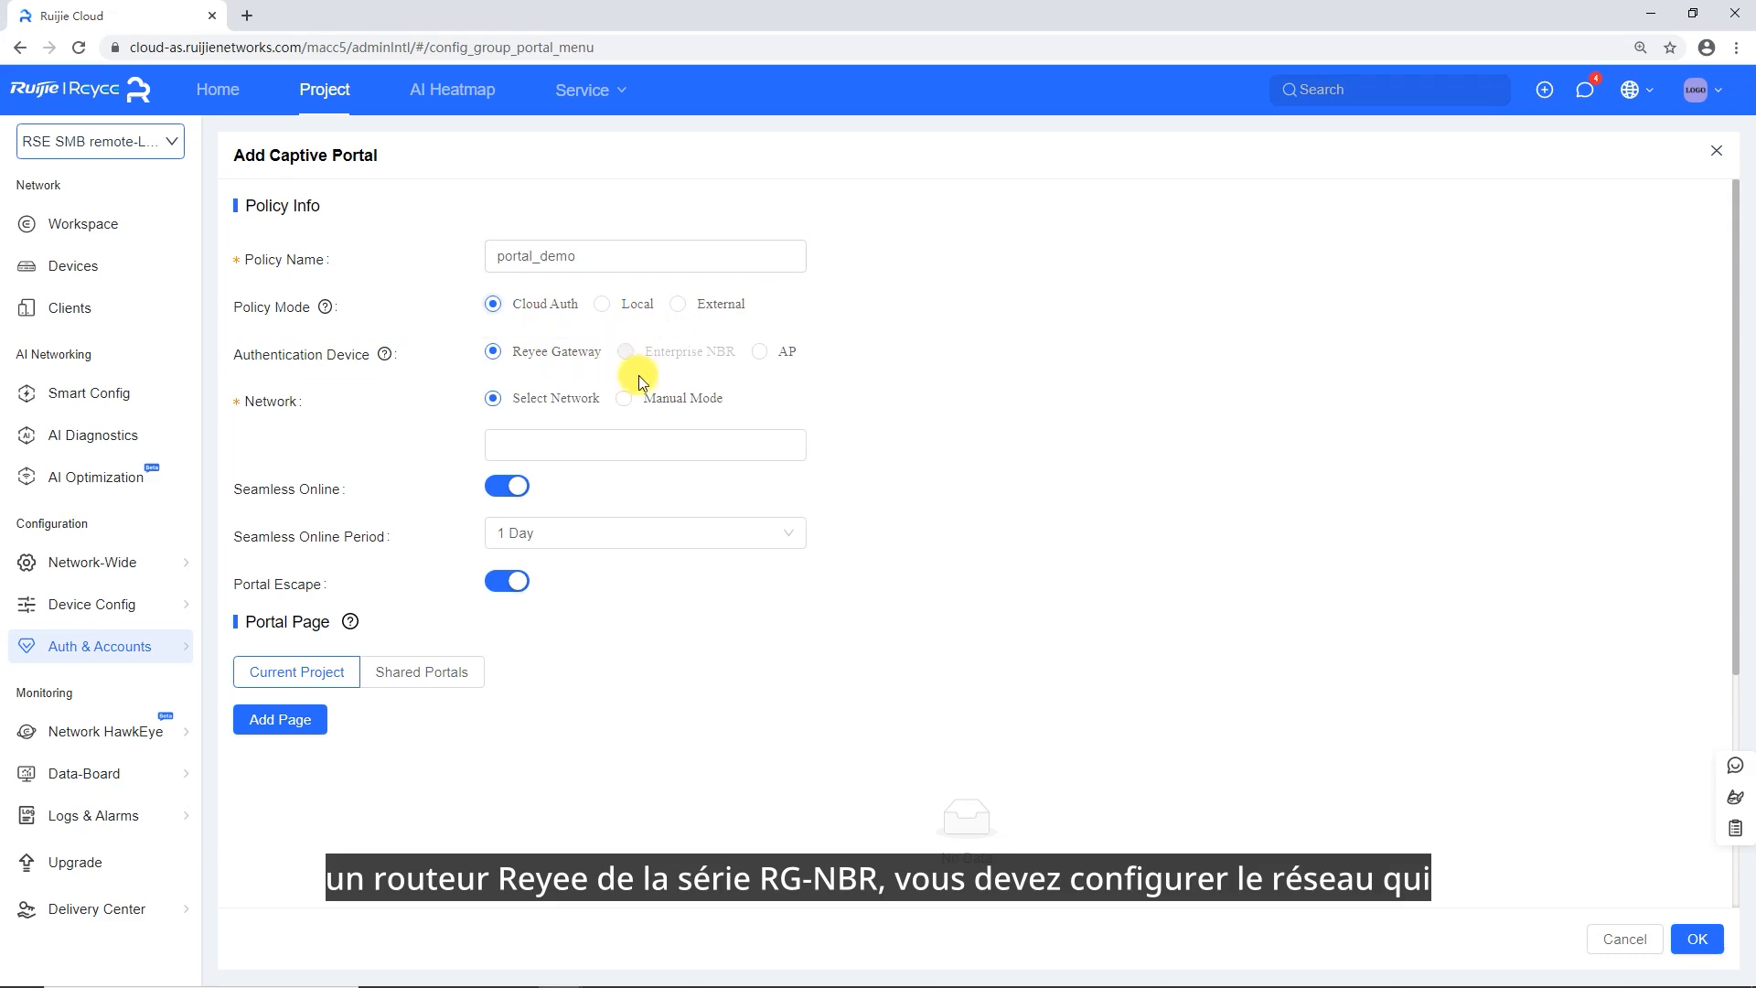
Try the manual network mode for the Reyee Gateway, return to Select Network and choose VLAN 233
{"action": "left_click", "coordinate": [635, 401]}
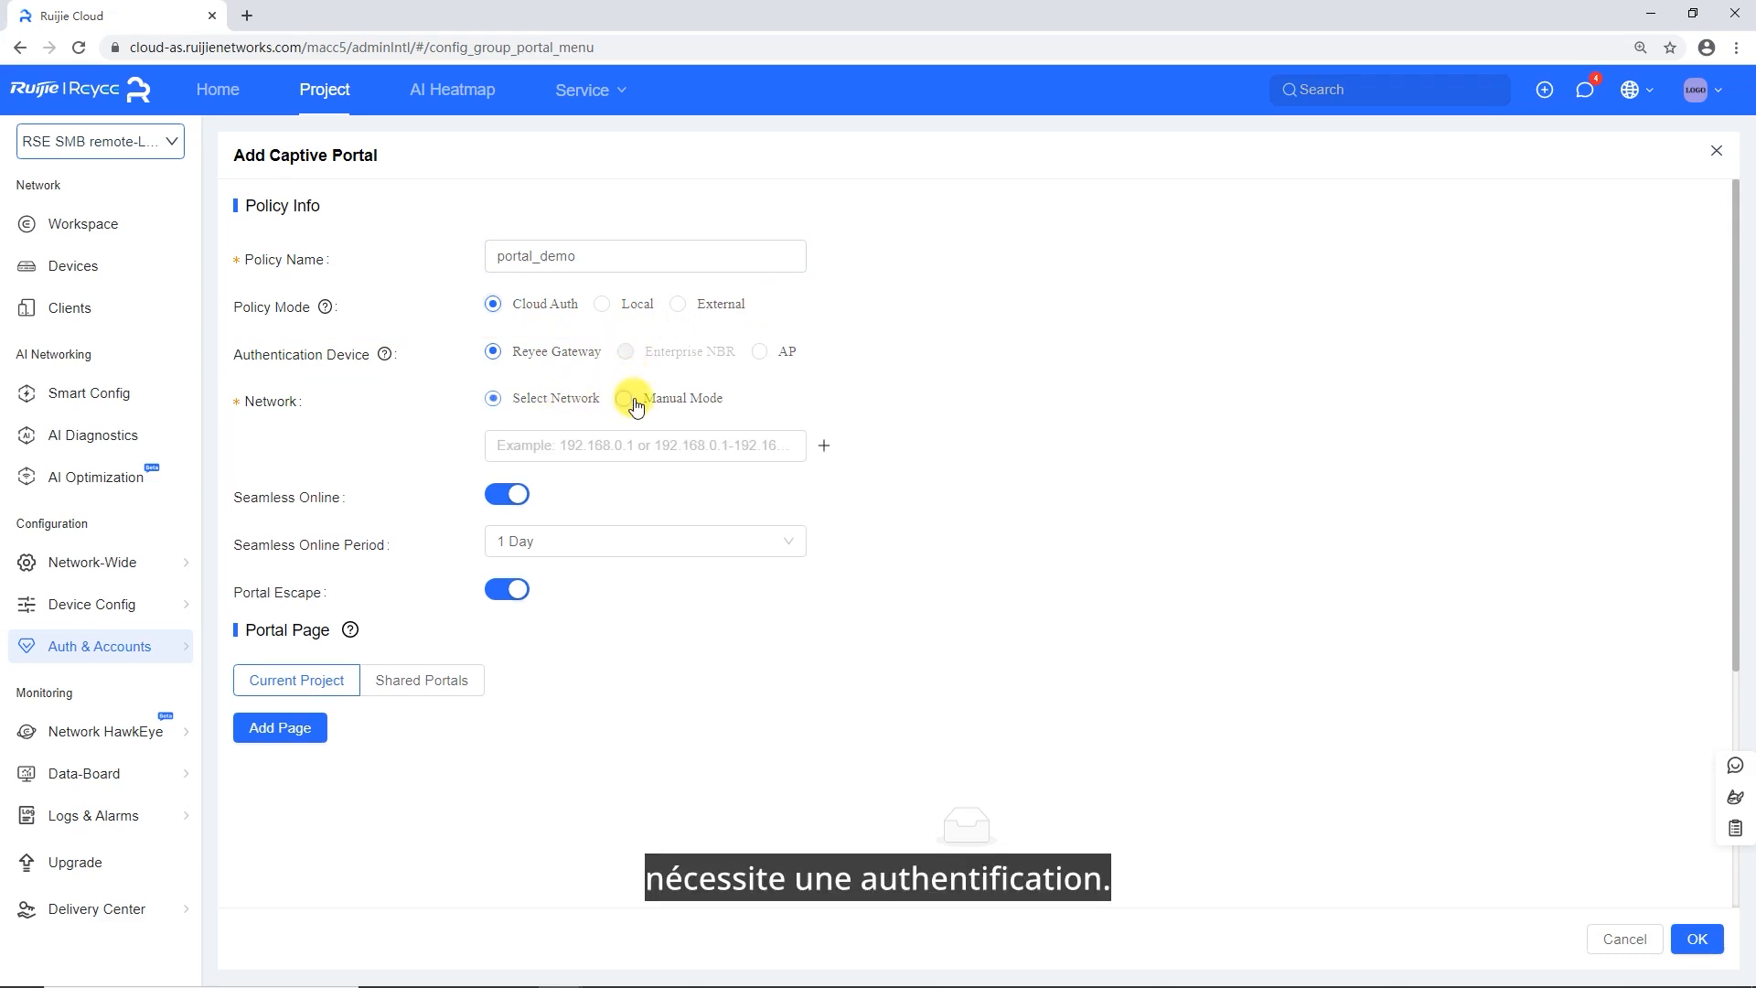
{"action": "left_click", "coordinate": [528, 408]}
{"action": "left_click", "coordinate": [581, 439]}
{"action": "left_click", "coordinate": [521, 599]}
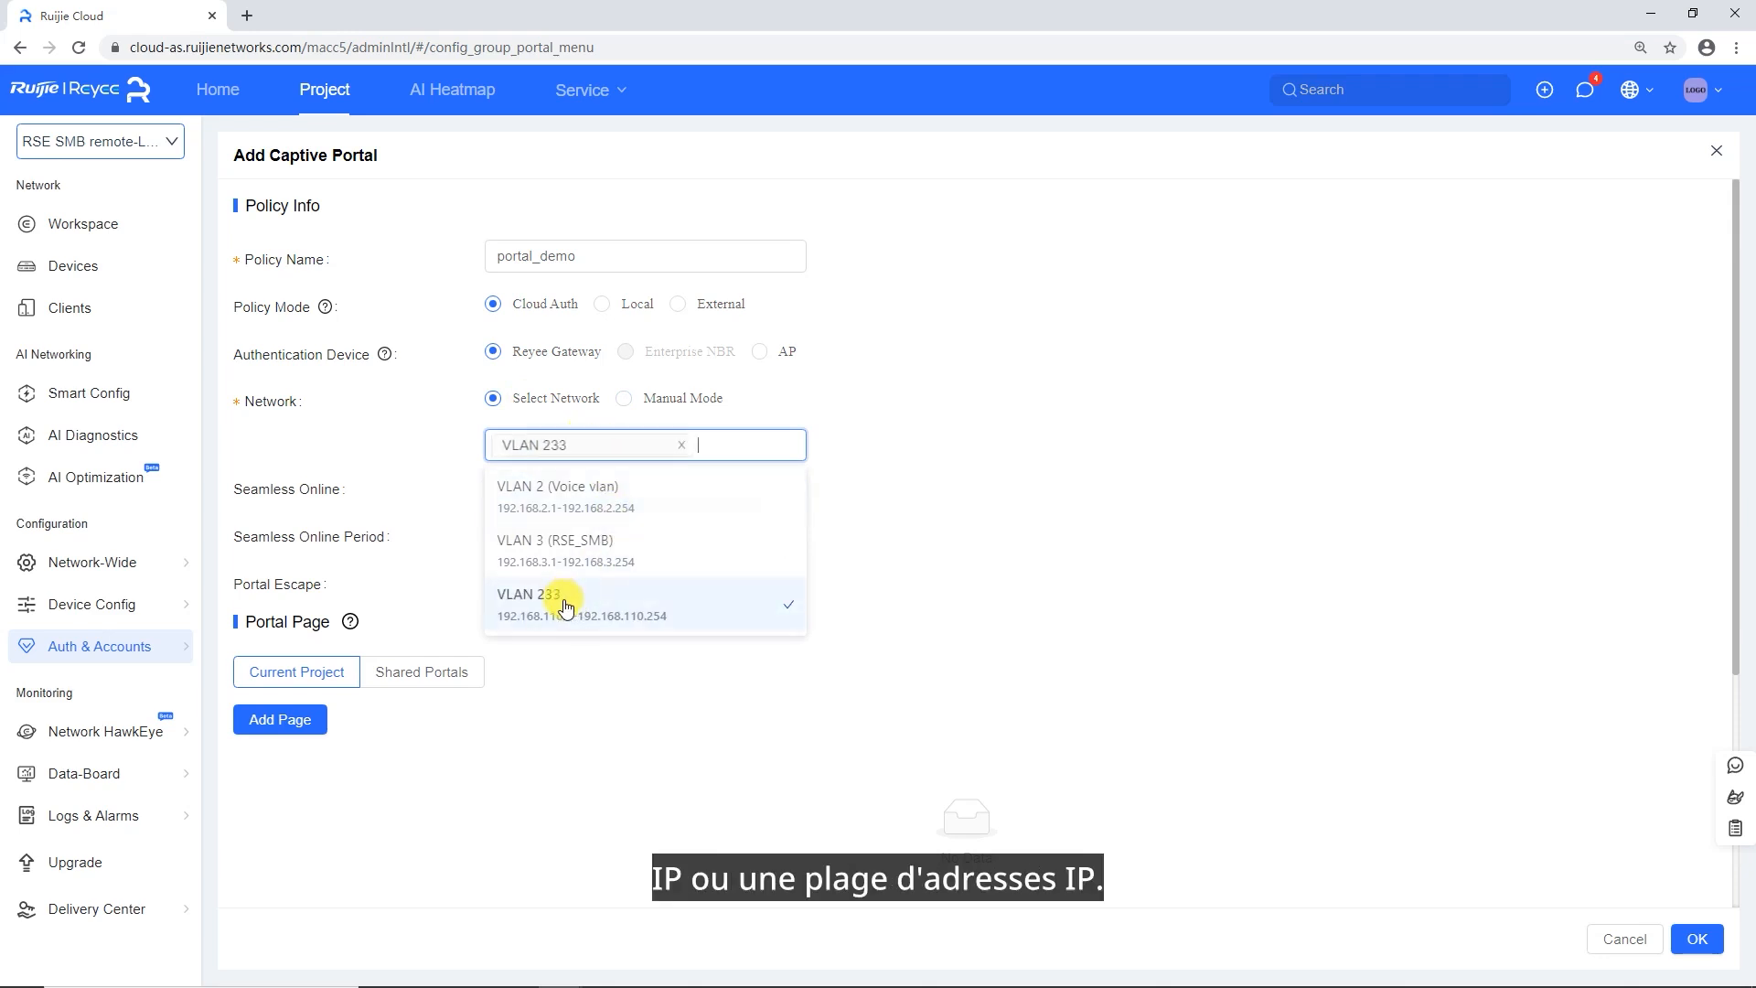
{"action": "left_click", "coordinate": [326, 439]}
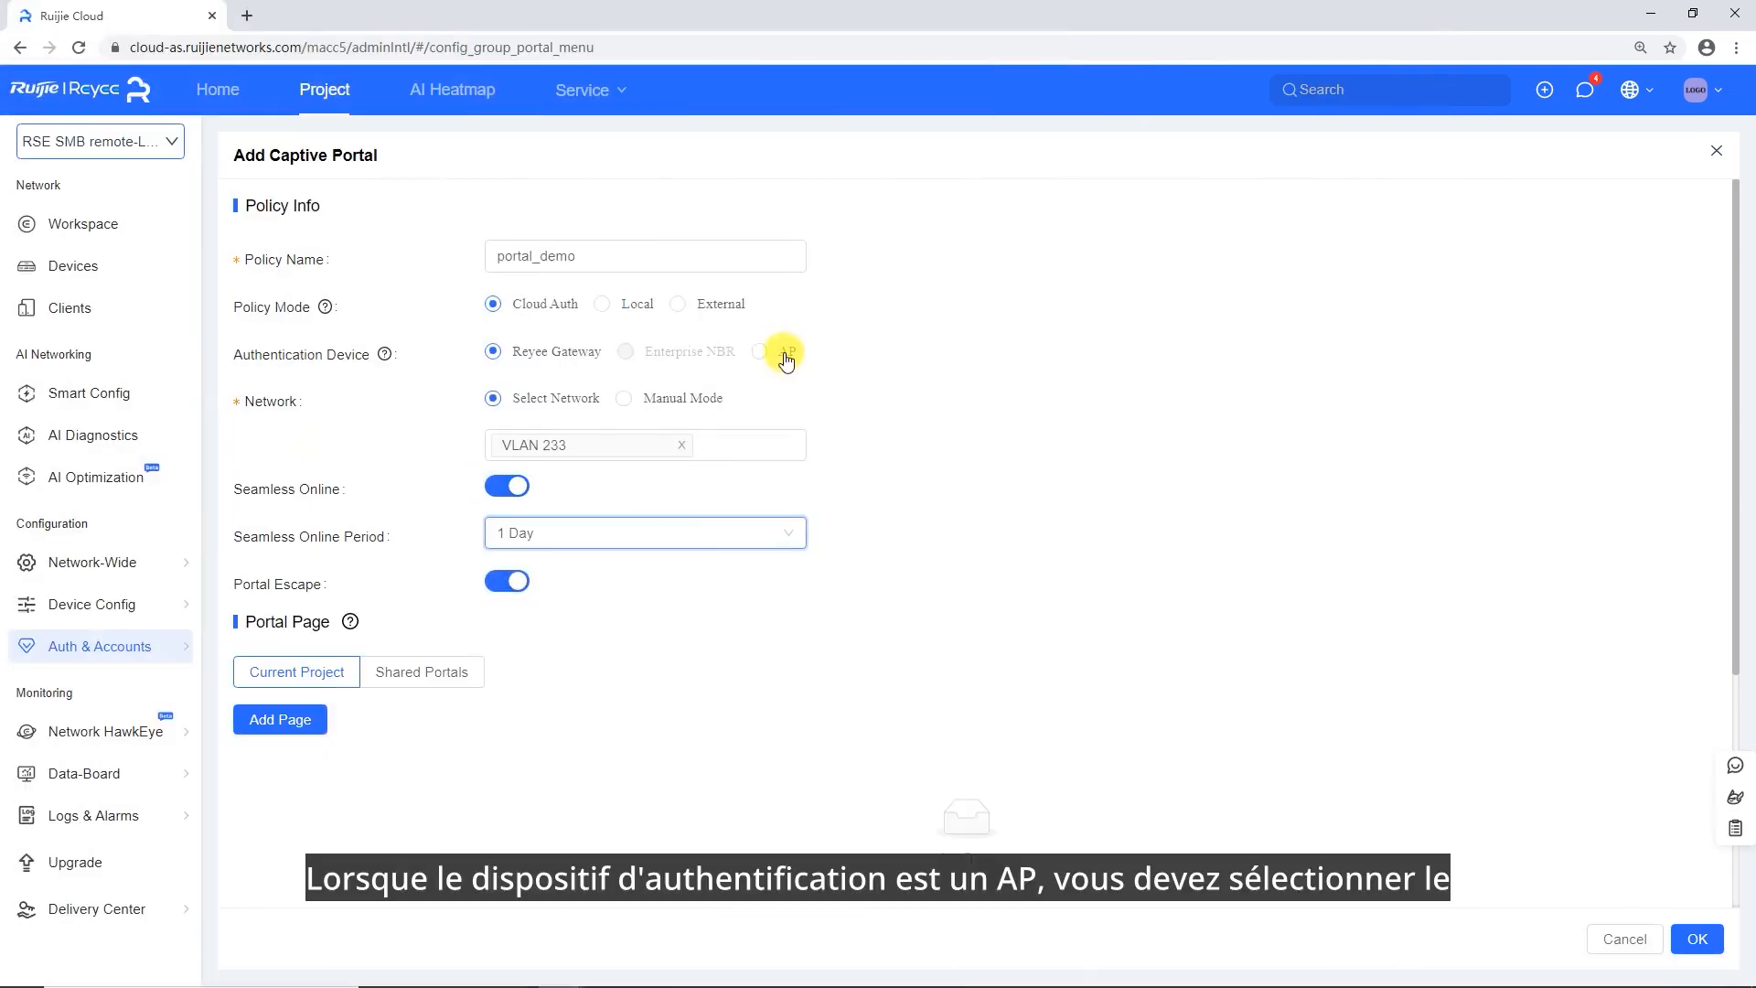
Set the authentication device to AP and select the SSID RSE-SMB training
{"action": "left_click", "coordinate": [785, 355]}
{"action": "left_click", "coordinate": [619, 403]}
{"action": "left_click", "coordinate": [586, 439]}
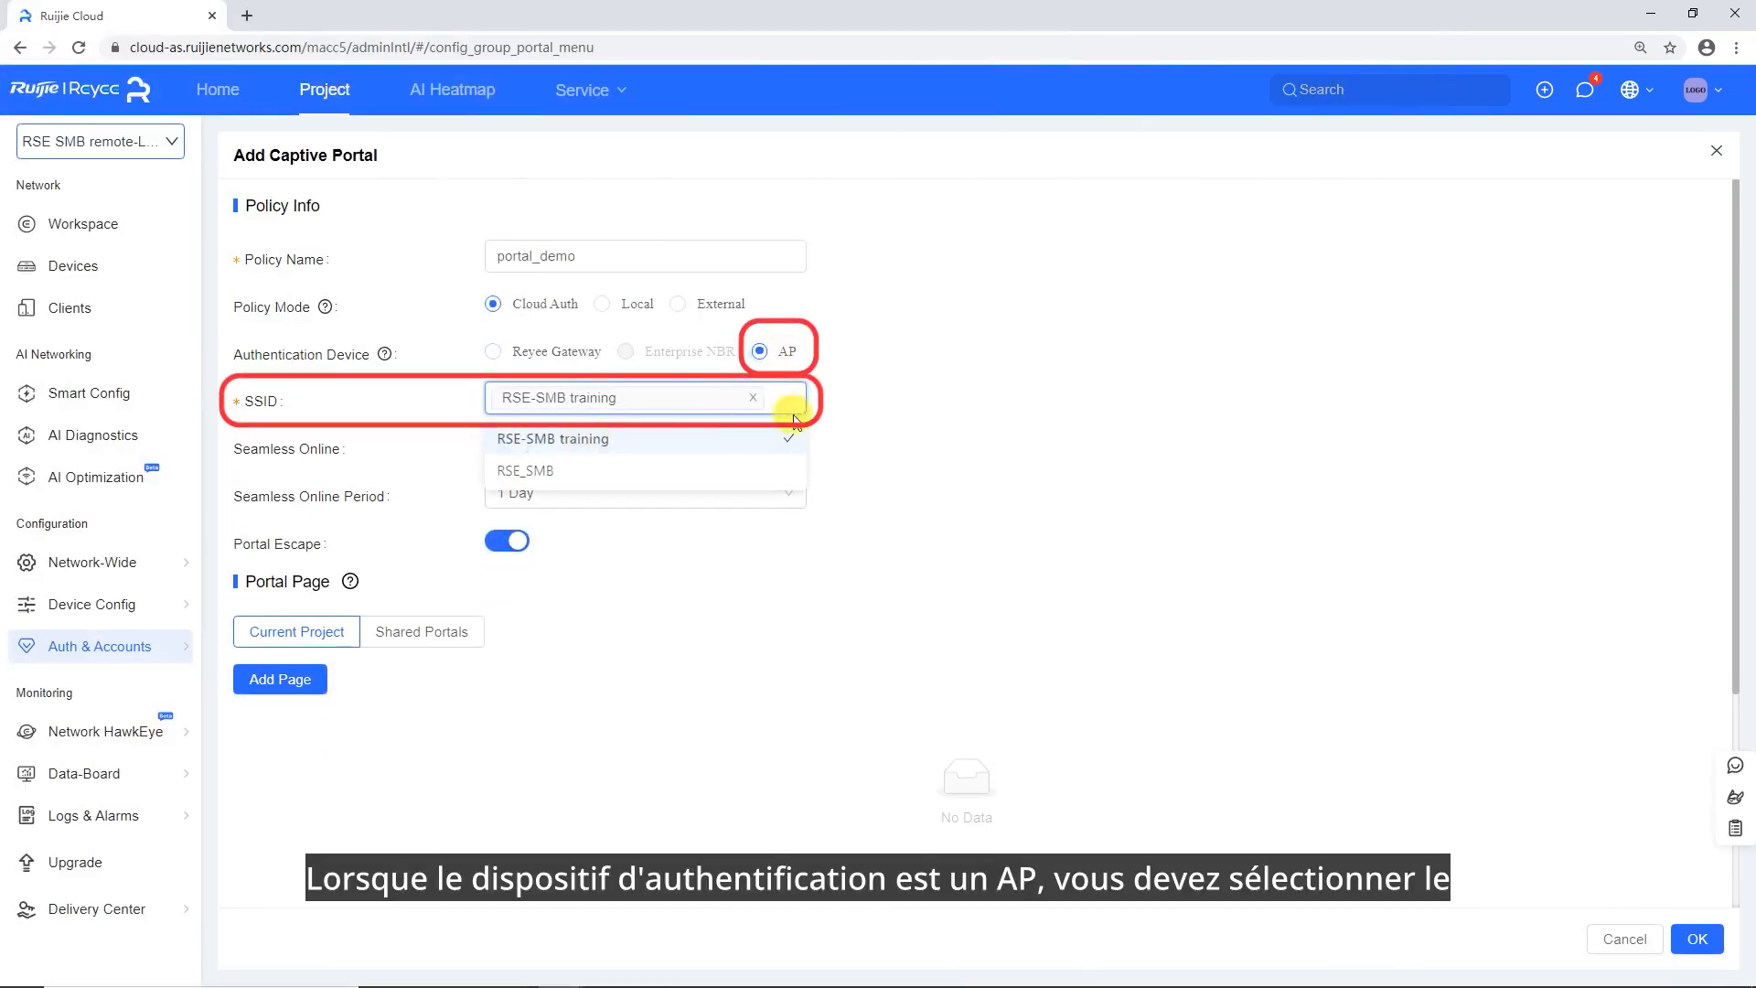
{"action": "left_click", "coordinate": [860, 402]}
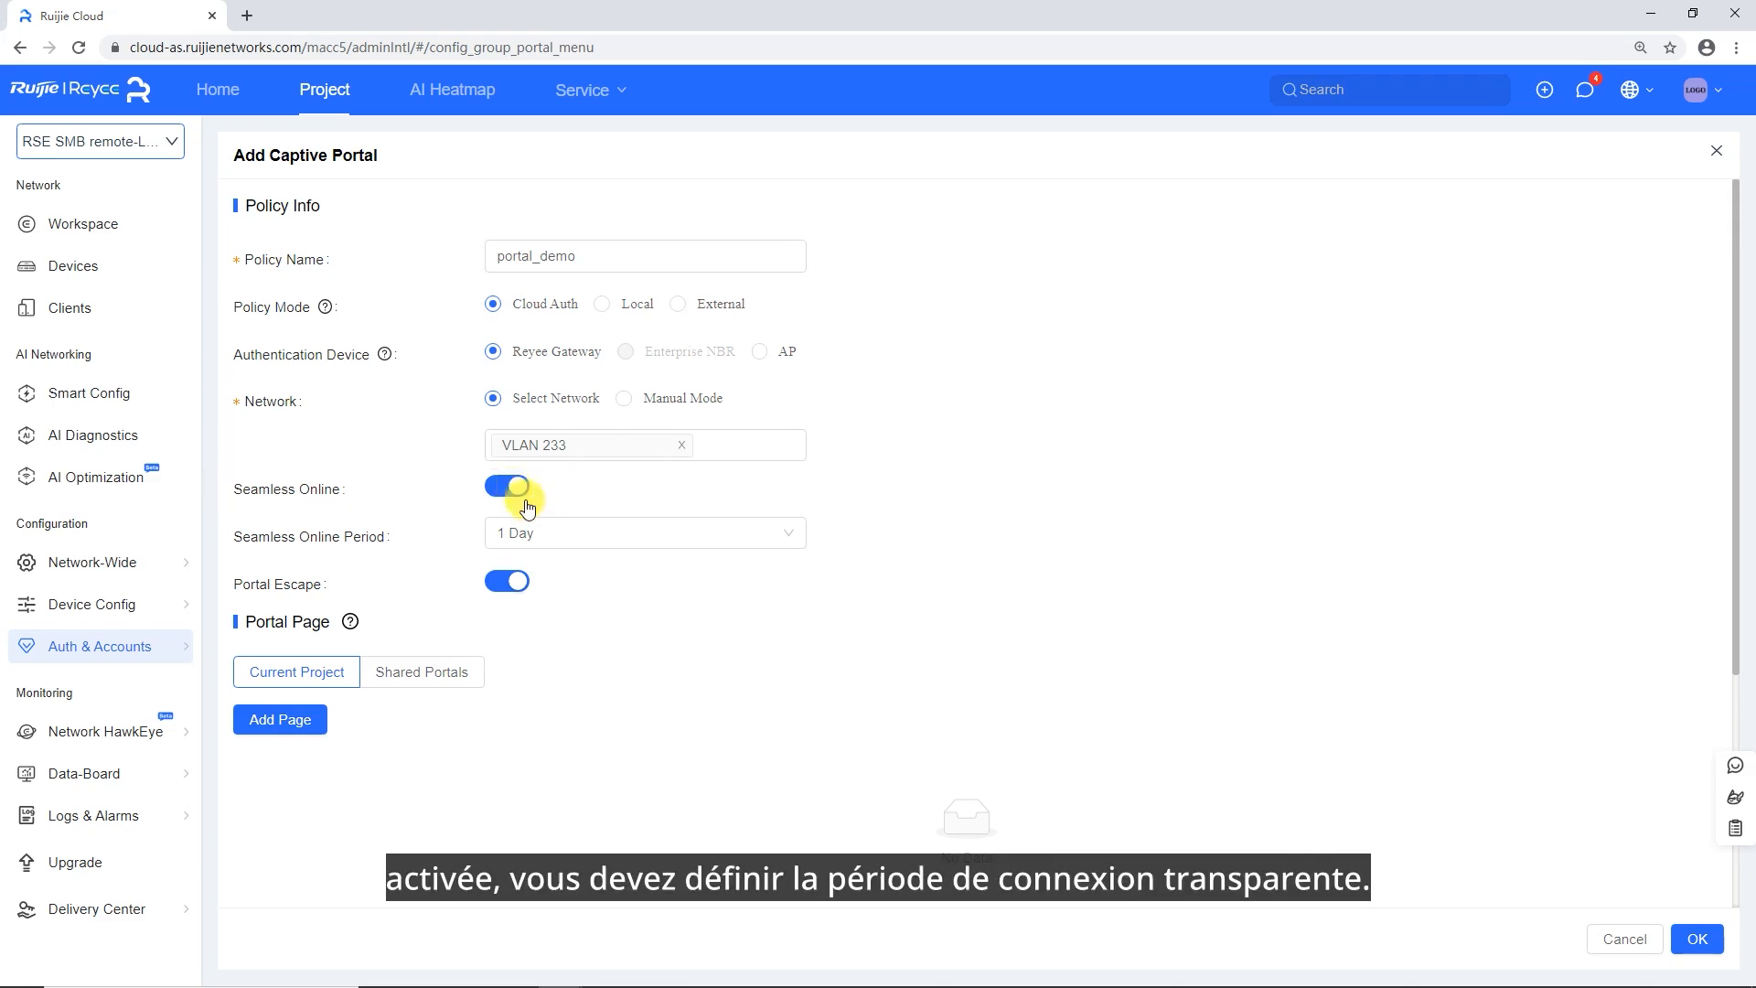
Set the Seamless Online Period to 1 Day
{"action": "left_click", "coordinate": [540, 533]}
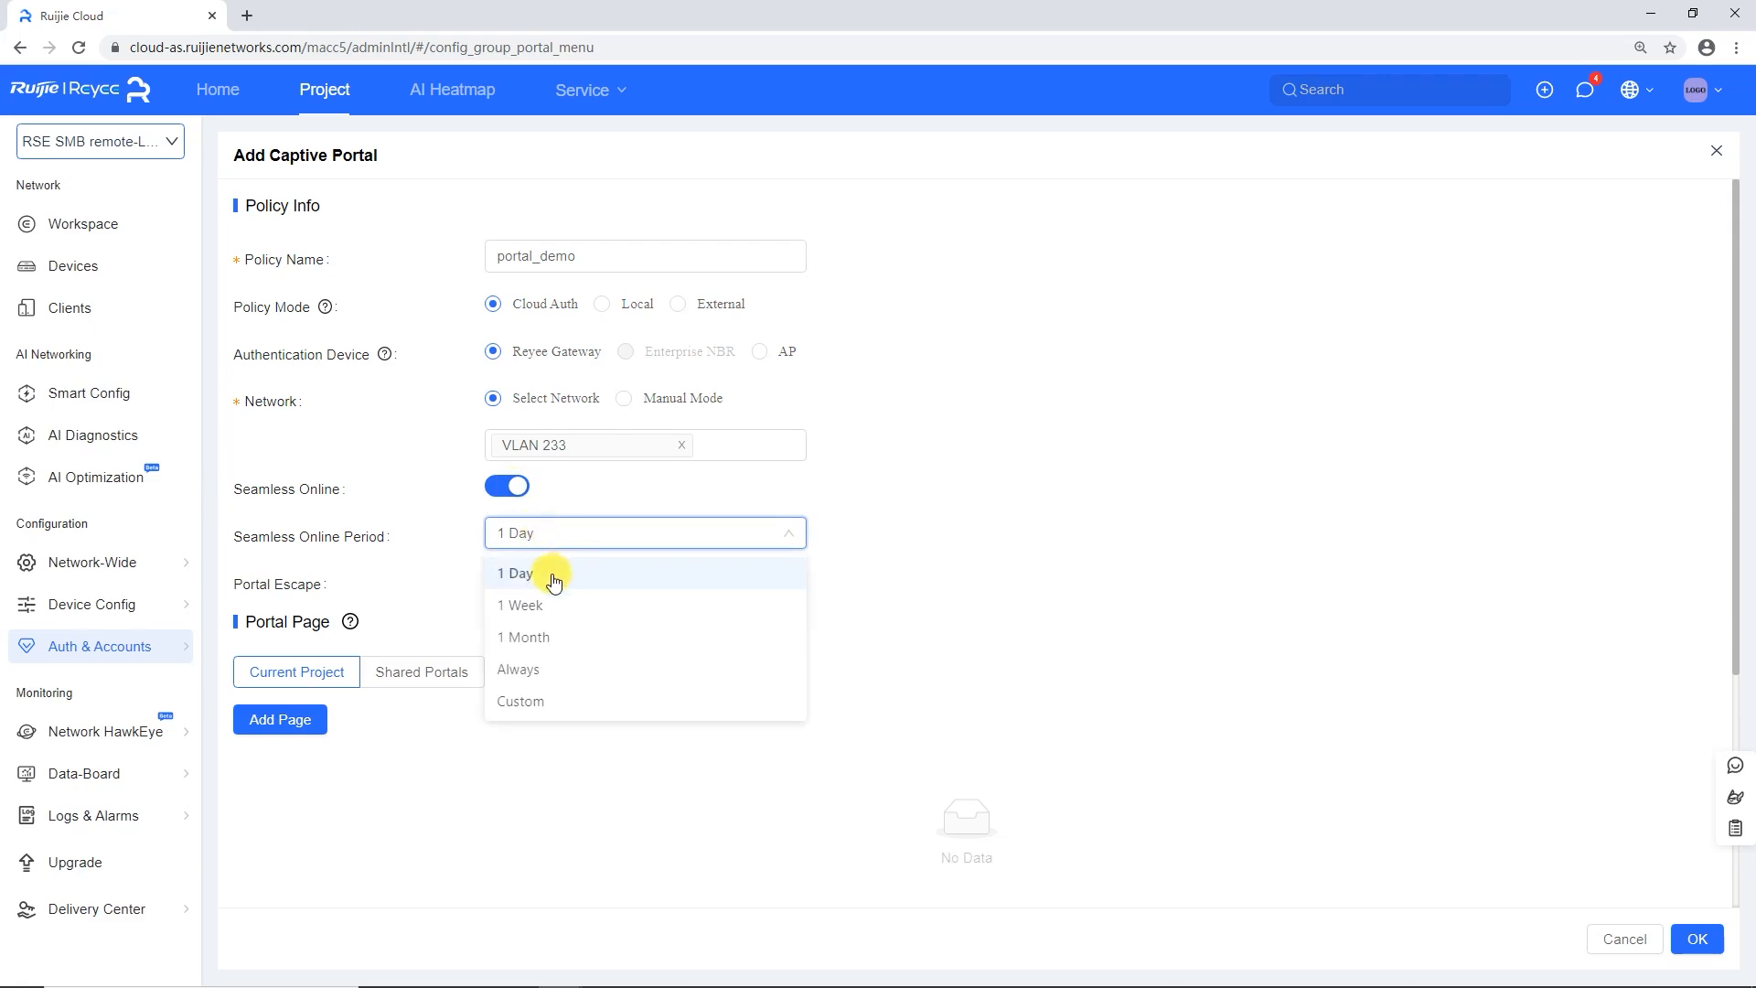
{"action": "left_click", "coordinate": [555, 574]}
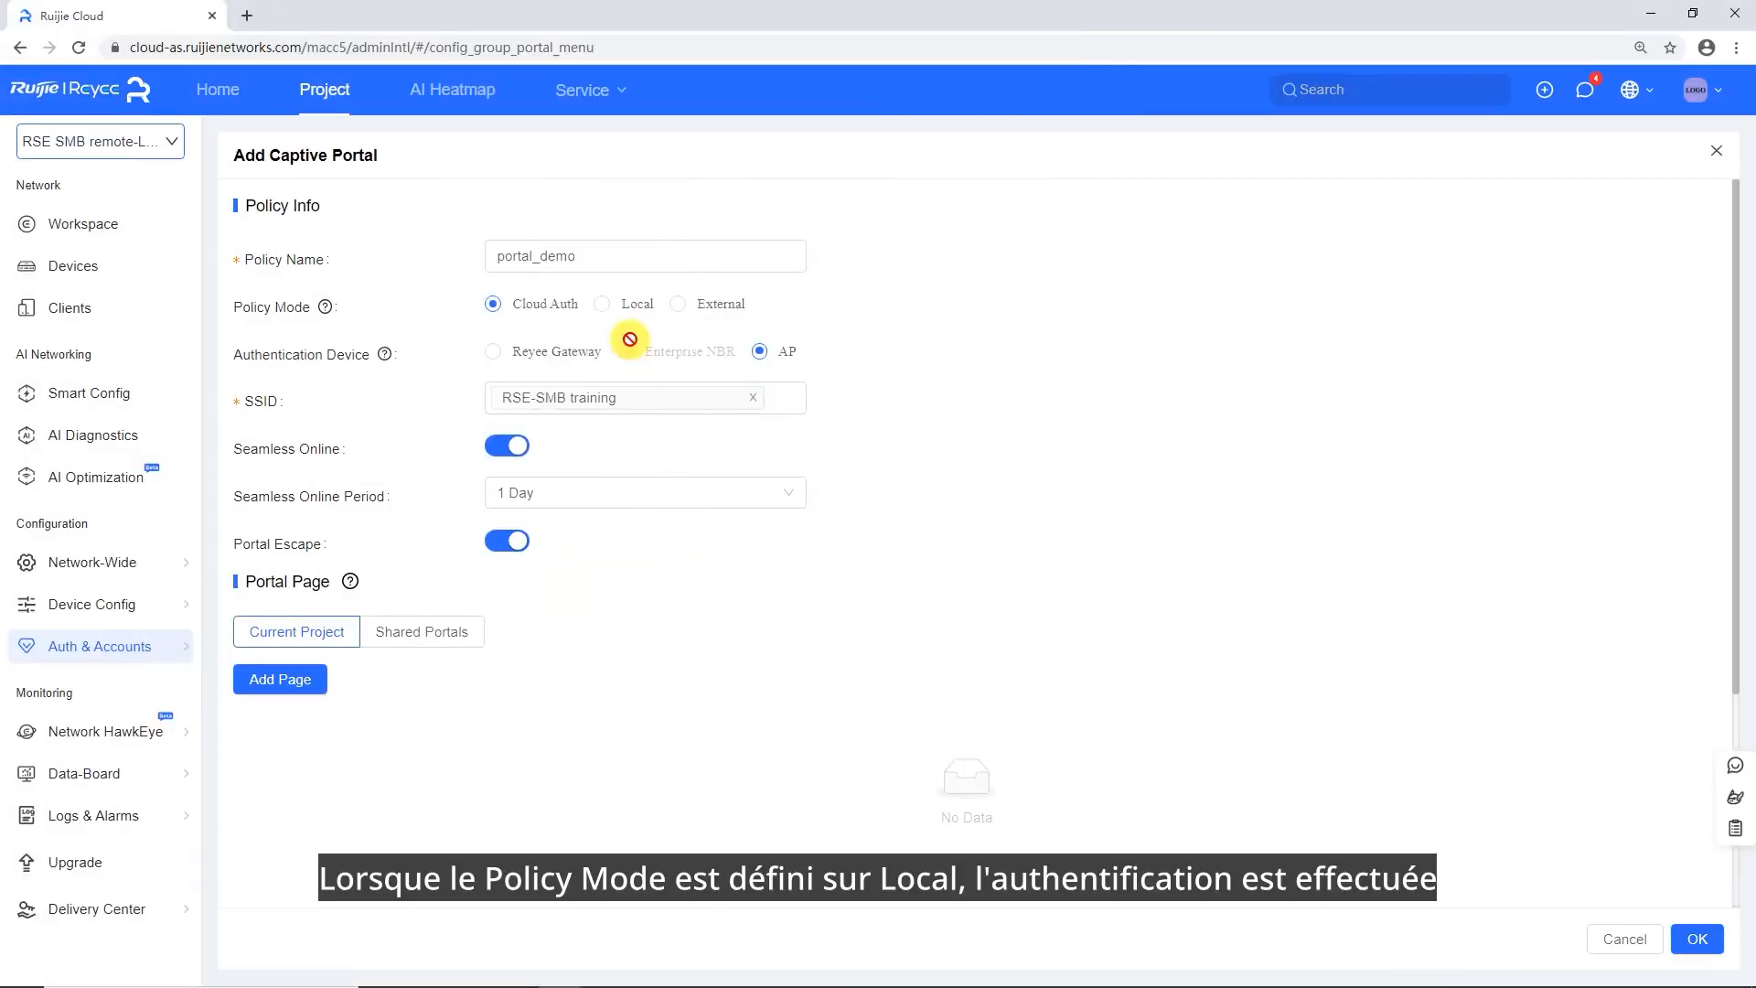
Set the policy mode to Local and select VLAN 233 as the existing network requiring authentication
{"action": "left_click", "coordinate": [620, 308]}
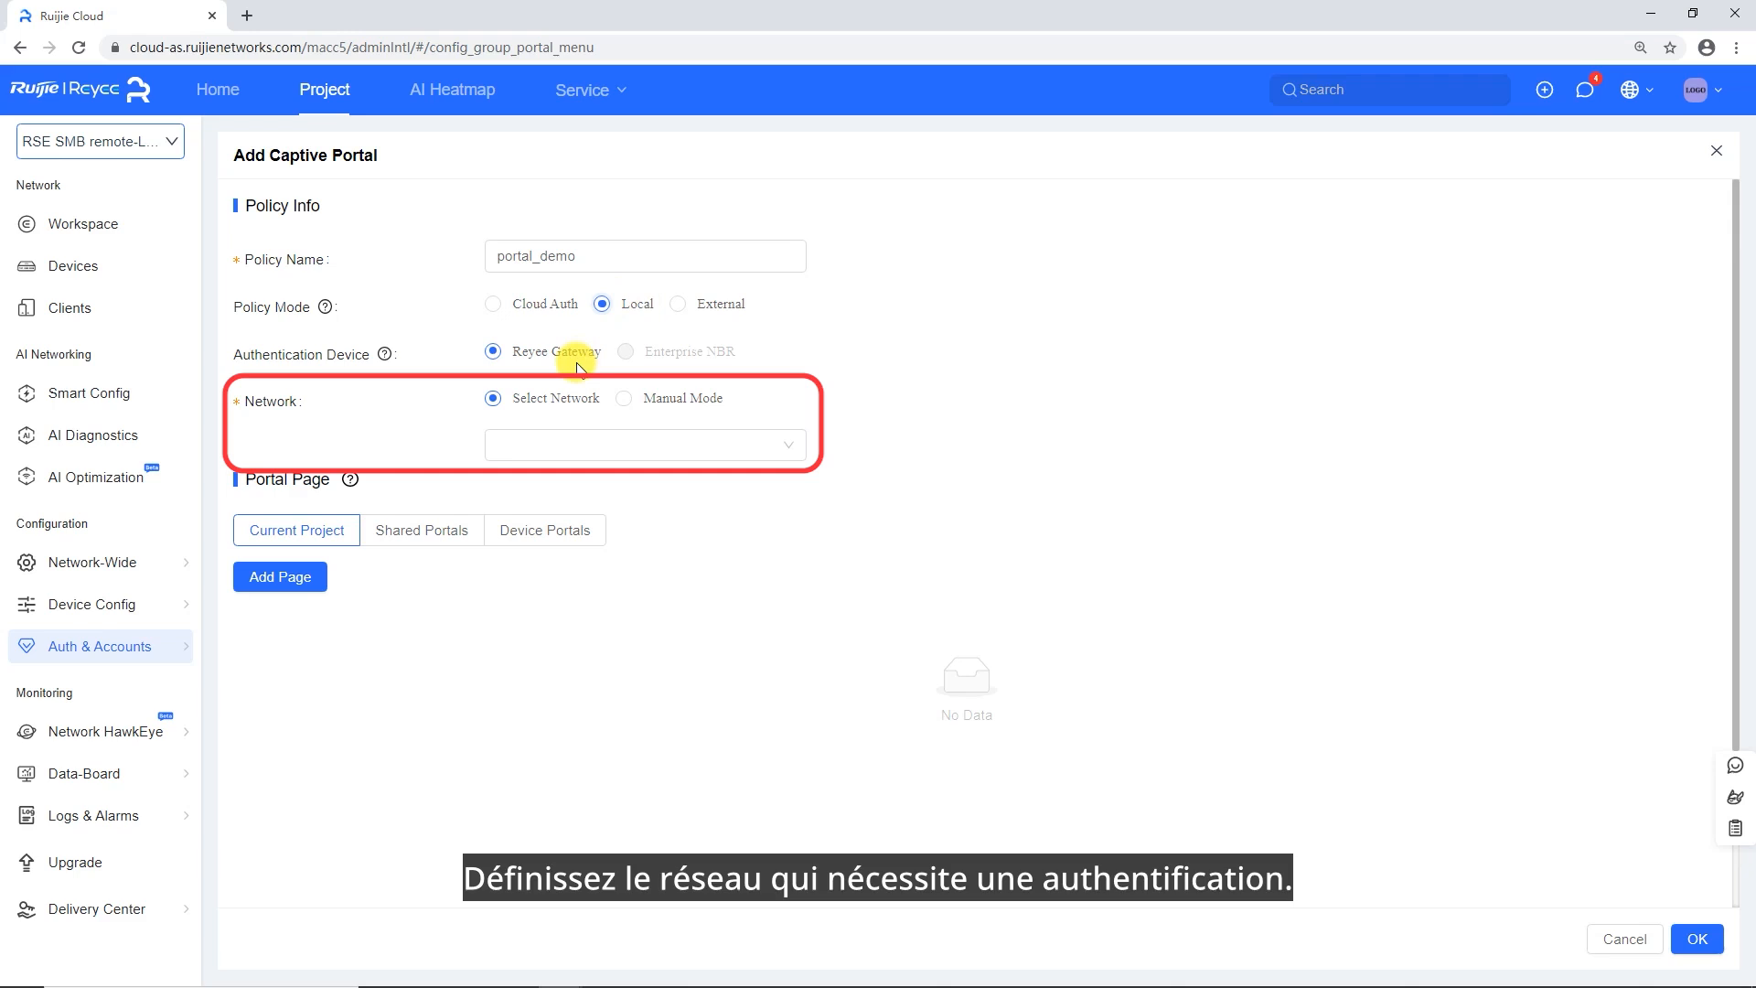
{"action": "left_click", "coordinate": [638, 407]}
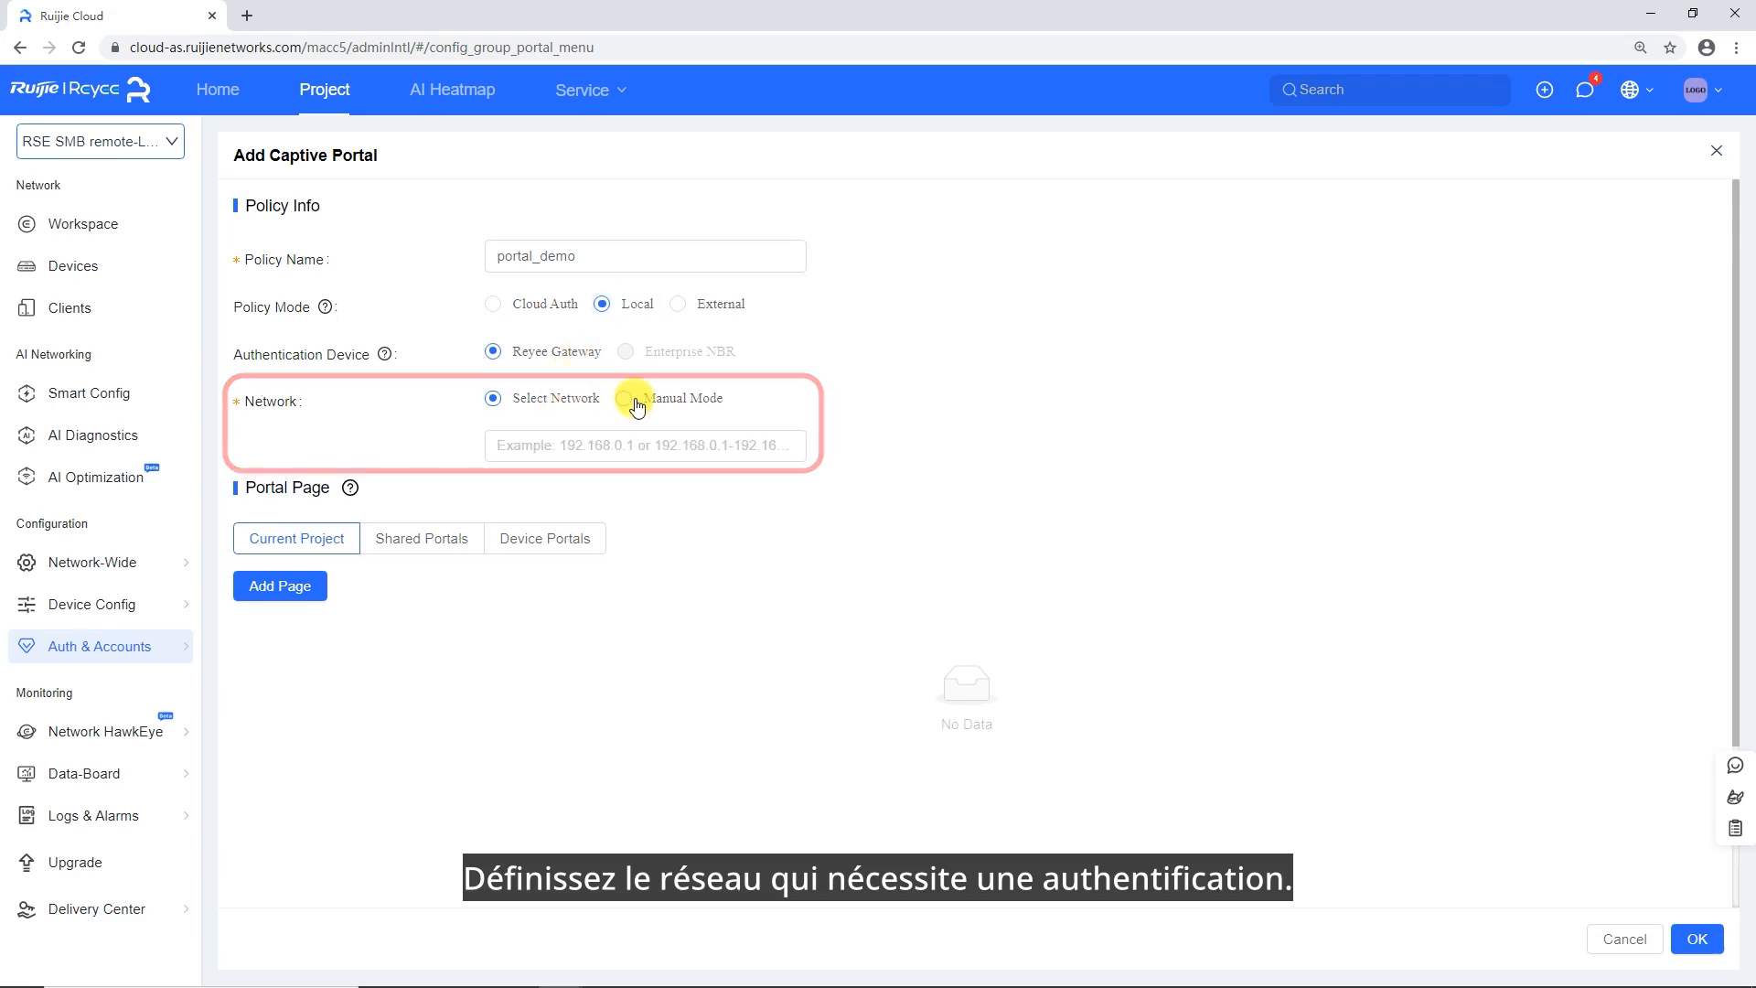
{"action": "left_click", "coordinate": [512, 398]}
{"action": "left_click", "coordinate": [540, 449]}
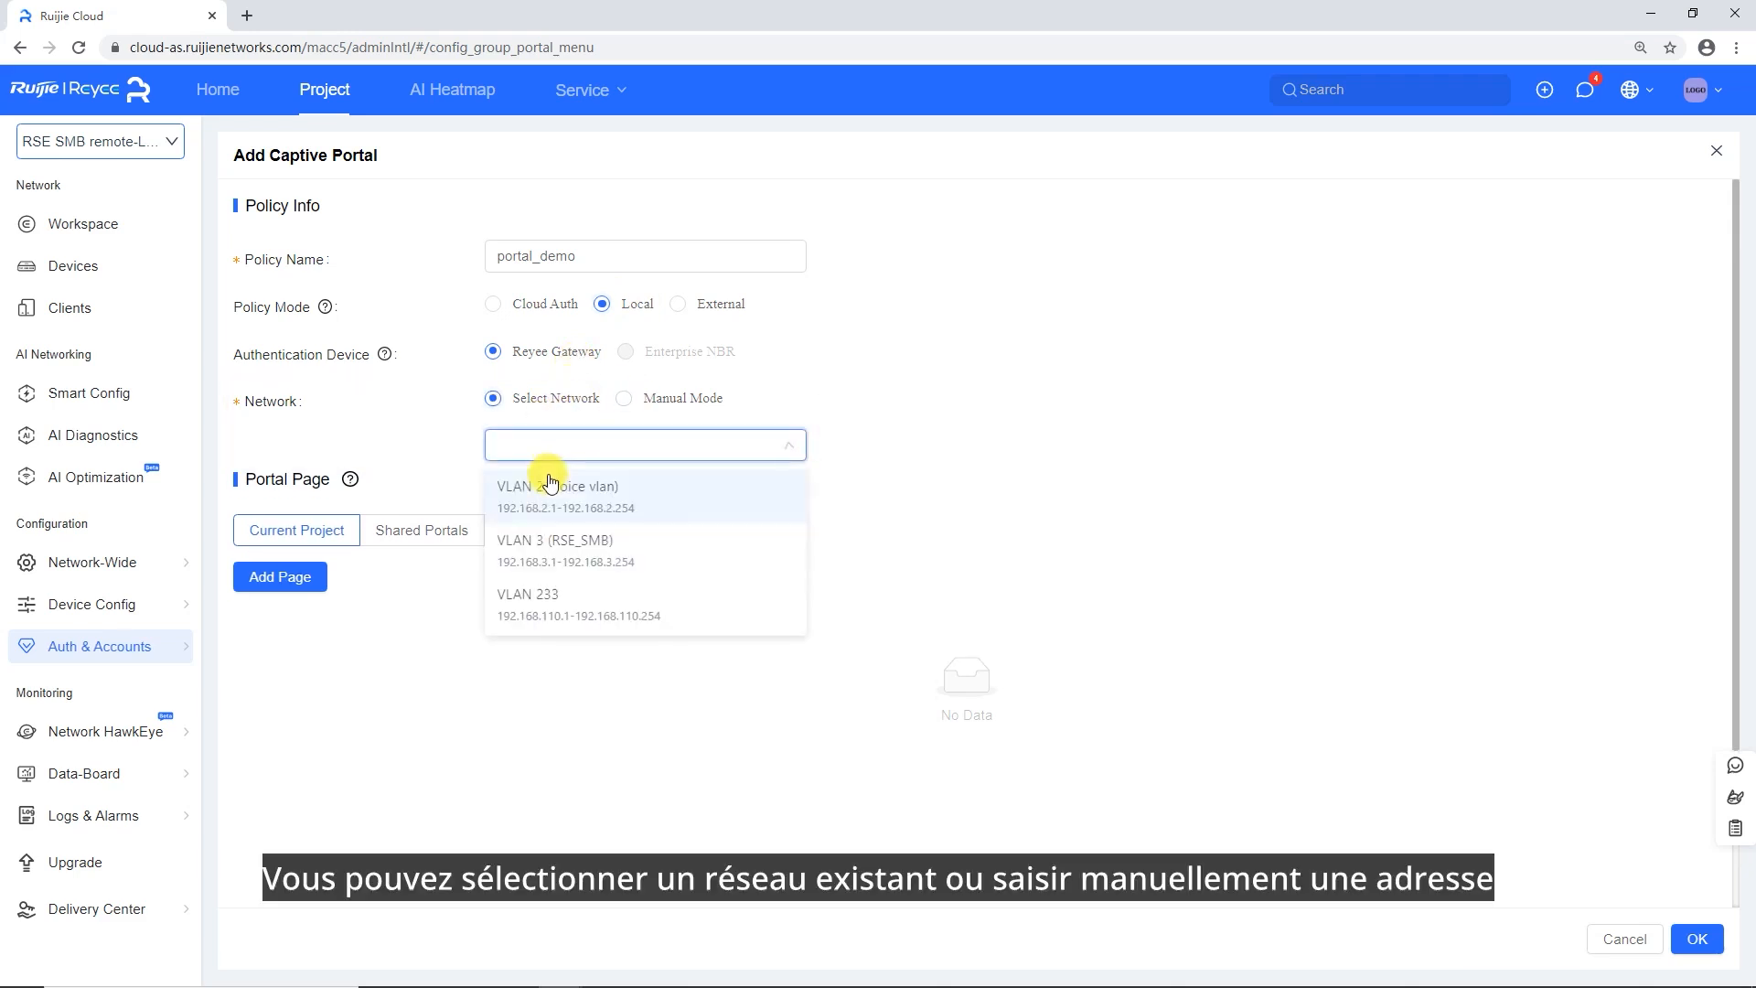
{"action": "left_click", "coordinate": [498, 605]}
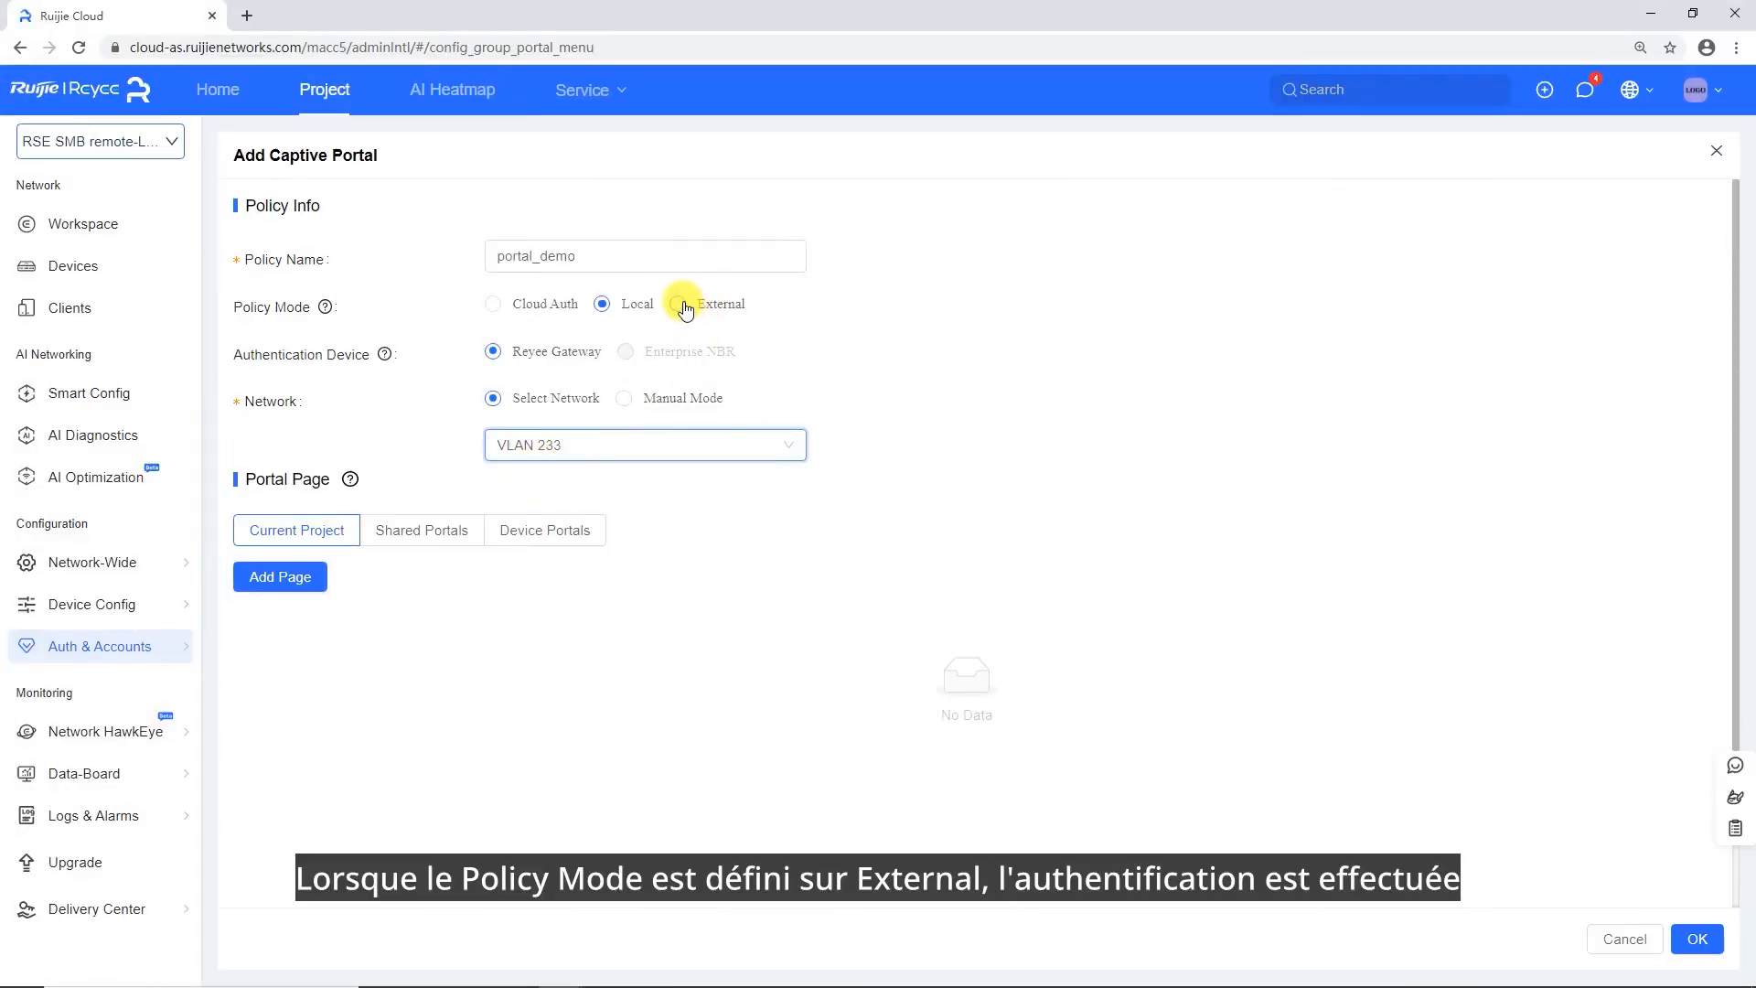
Set the policy mode to External and select VLAN 233 as the network requiring authentication
{"action": "left_click", "coordinate": [681, 305]}
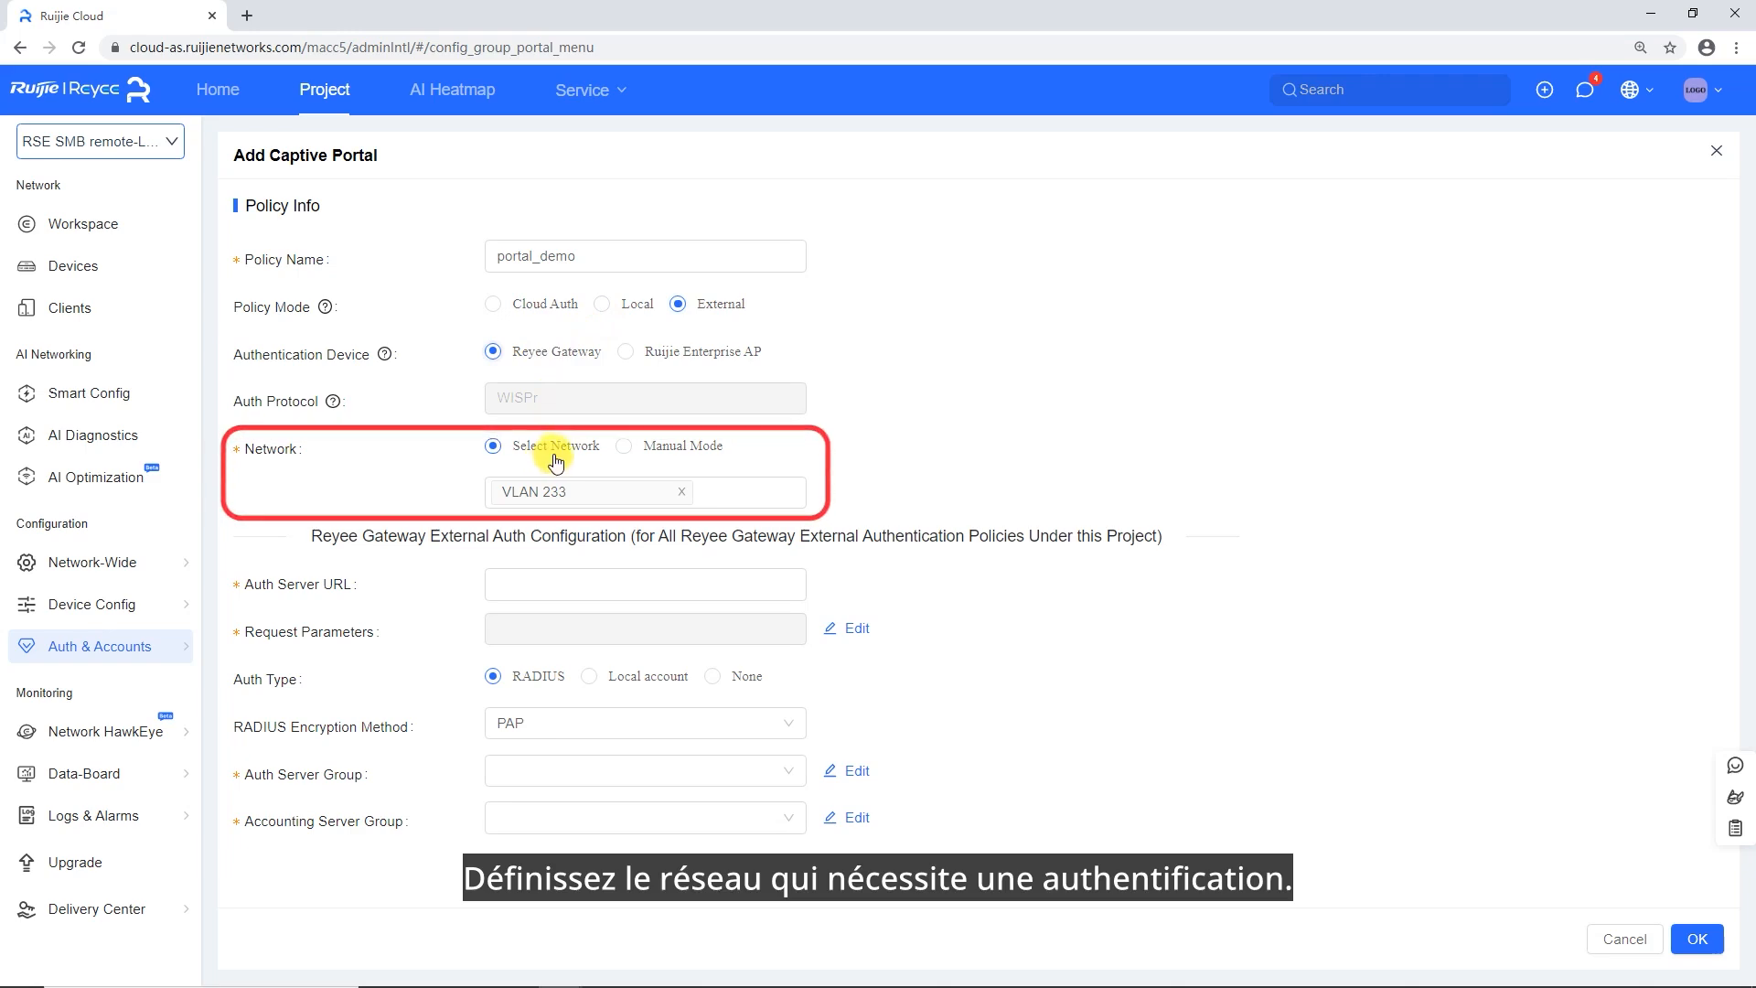
{"action": "left_click", "coordinate": [634, 446]}
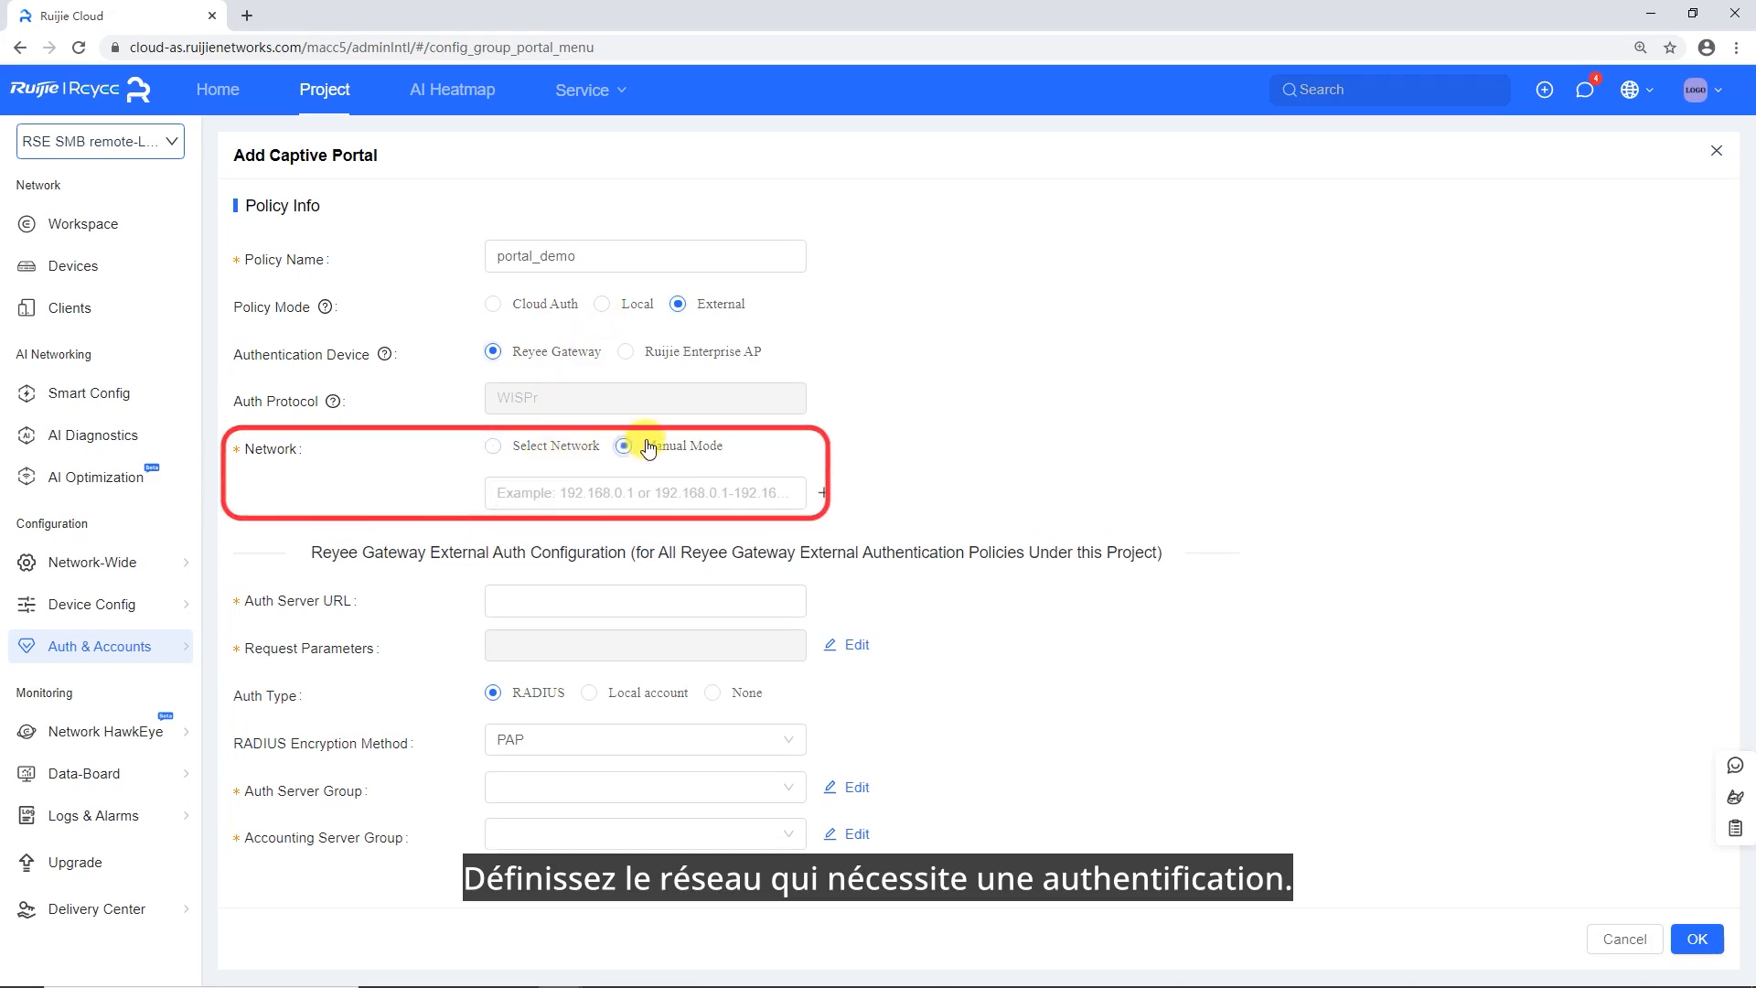
{"action": "left_click", "coordinate": [560, 447]}
{"action": "left_click", "coordinate": [622, 496]}
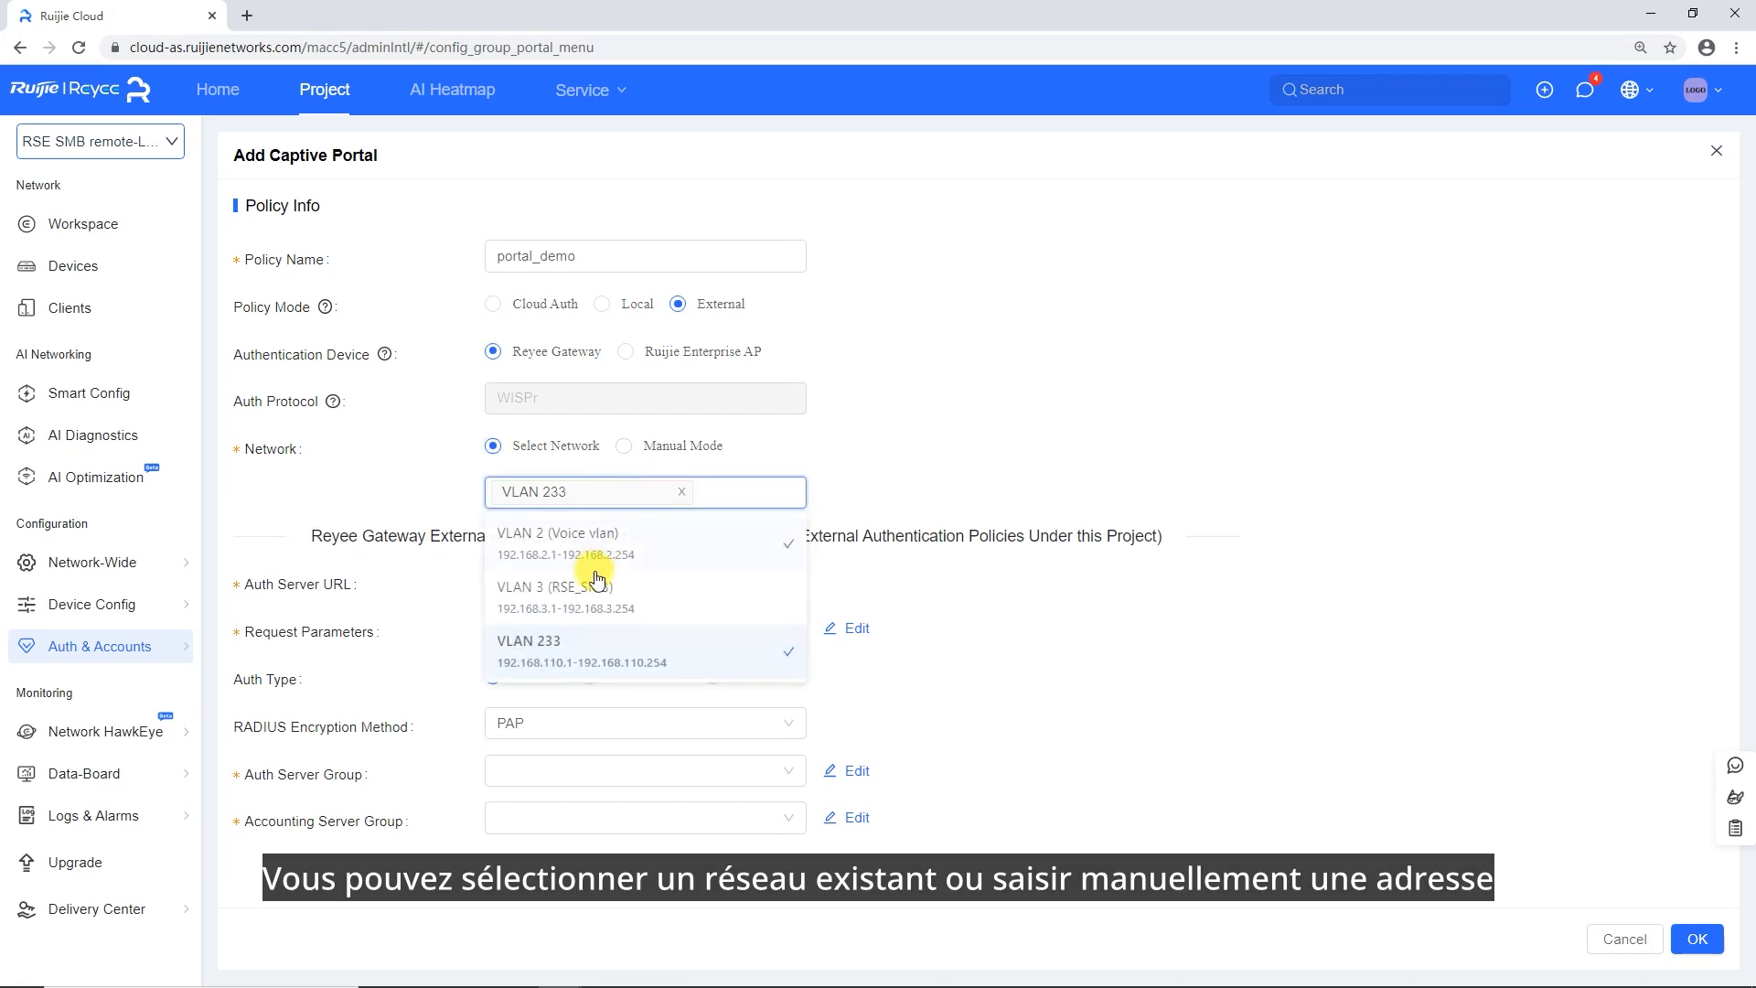
{"action": "left_click", "coordinate": [583, 648]}
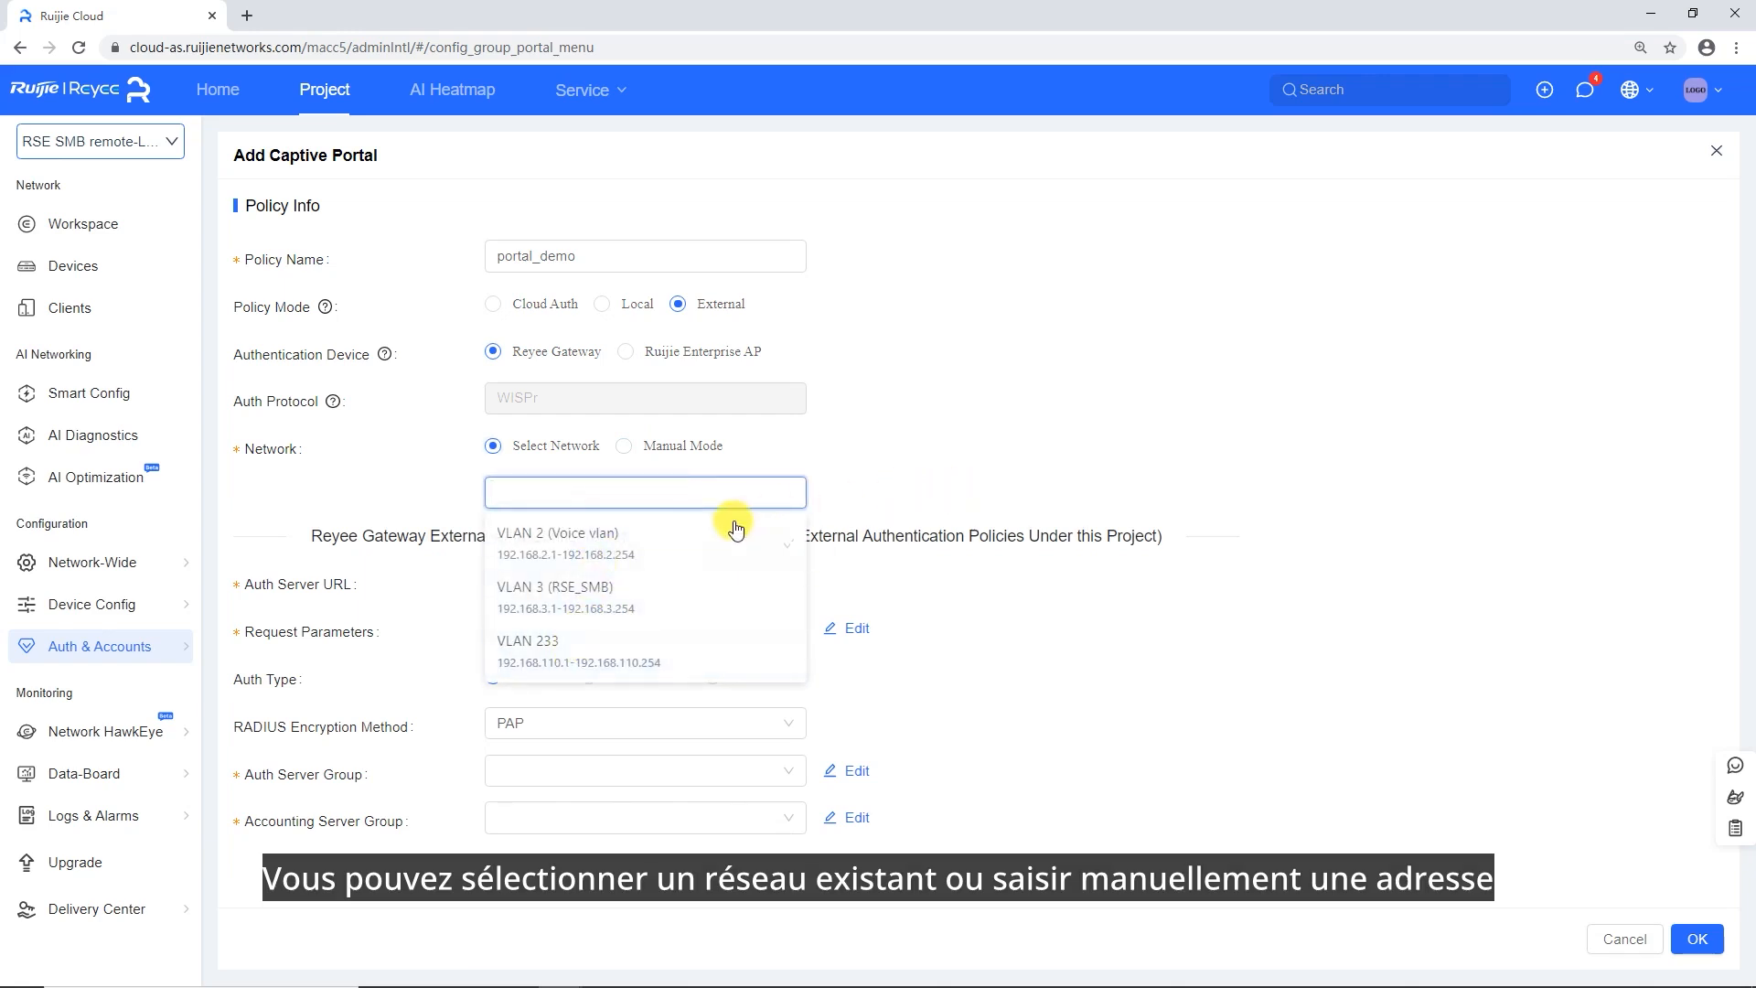
{"action": "left_click", "coordinate": [599, 646]}
{"action": "left_click", "coordinate": [848, 482]}
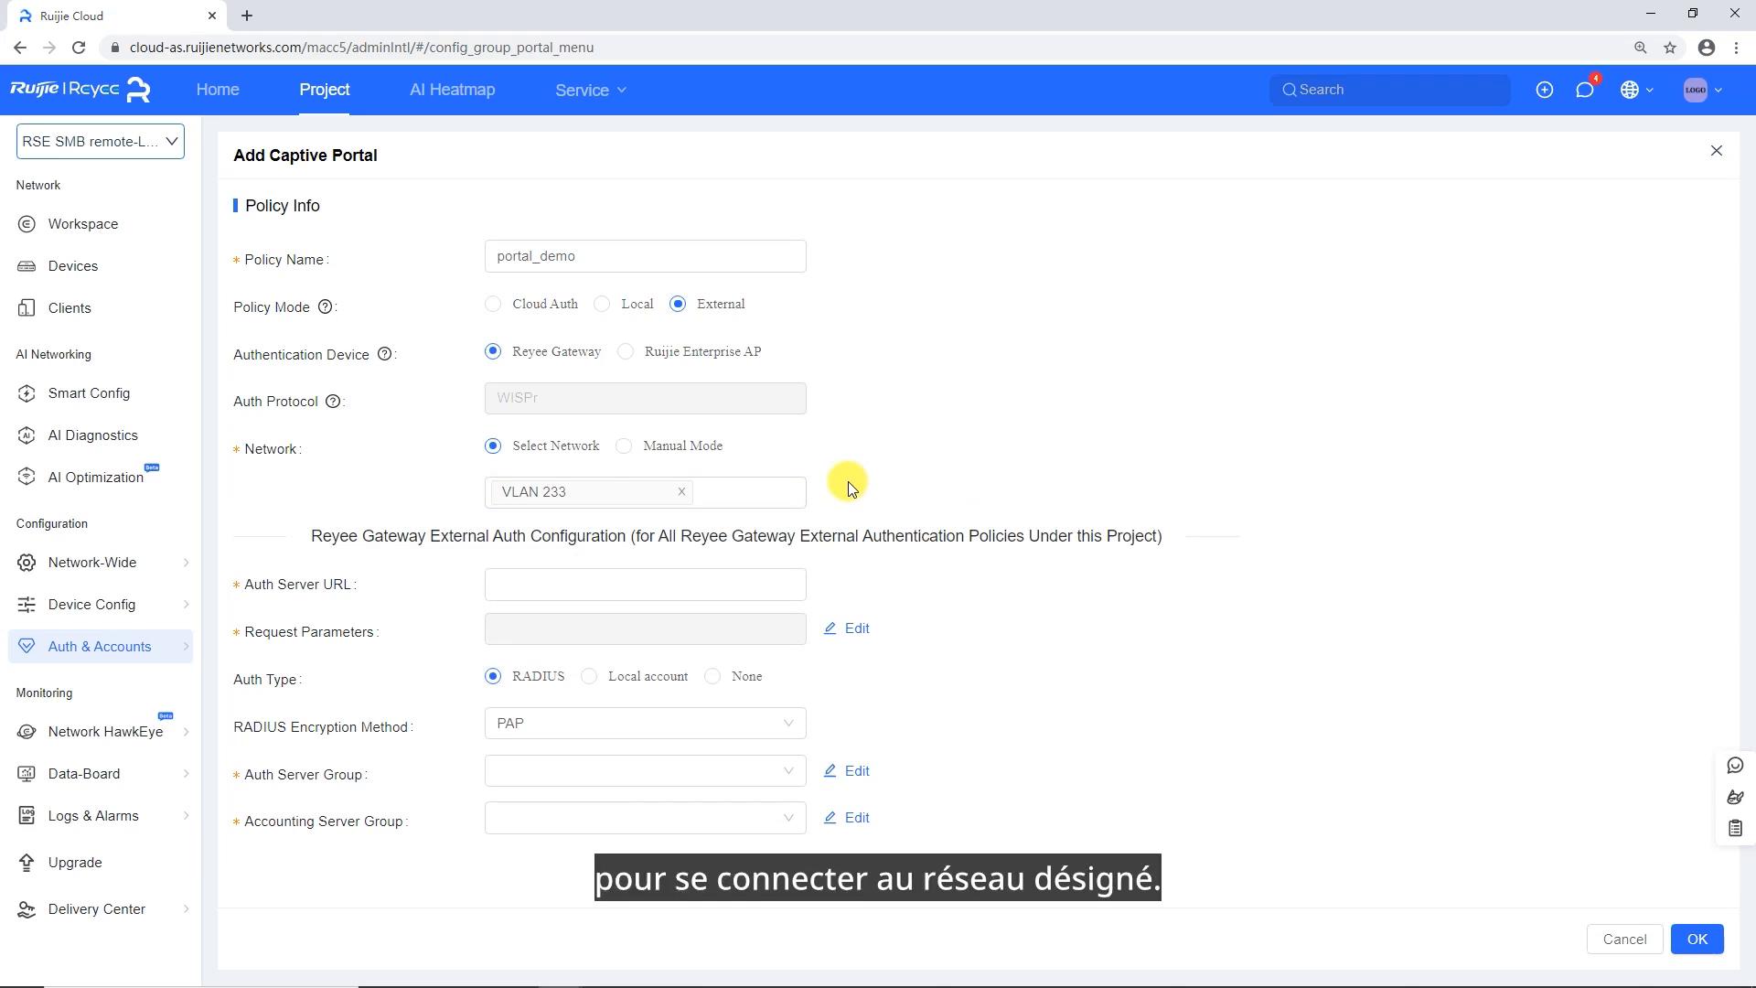
{"action": "left_click", "coordinate": [639, 576]}
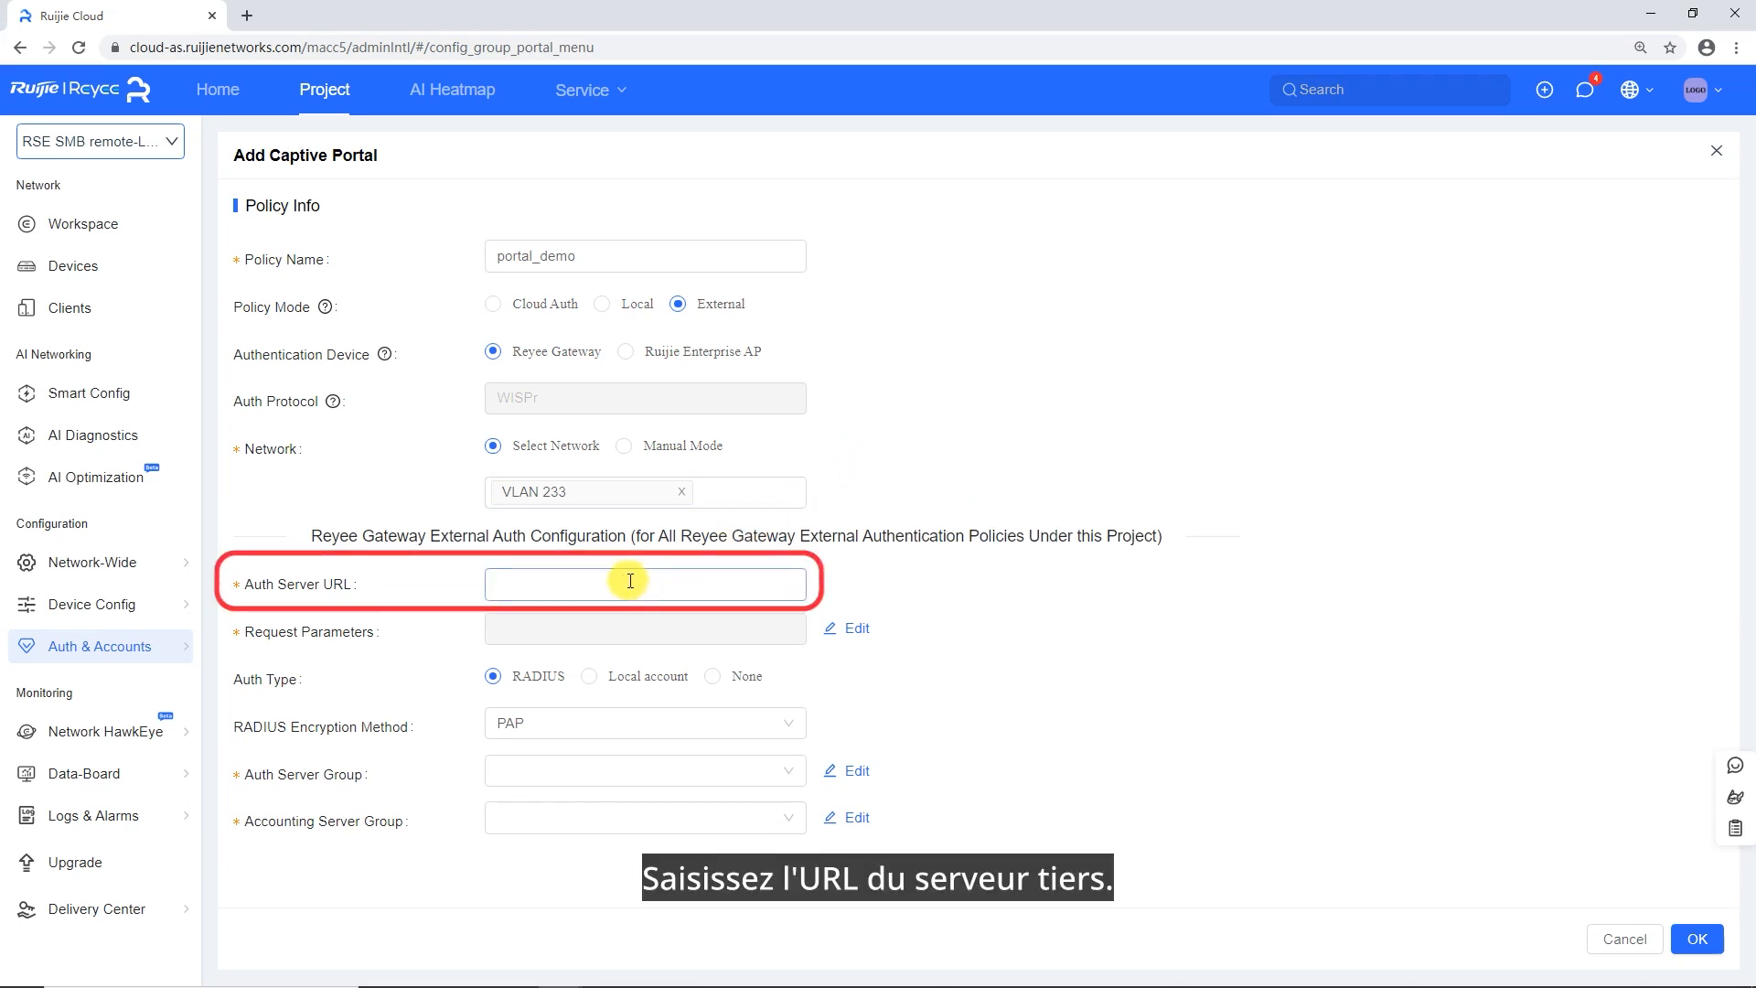
{"action": "type", "text": "https://www.example.cn"}
{"action": "left_click", "coordinate": [853, 629]}
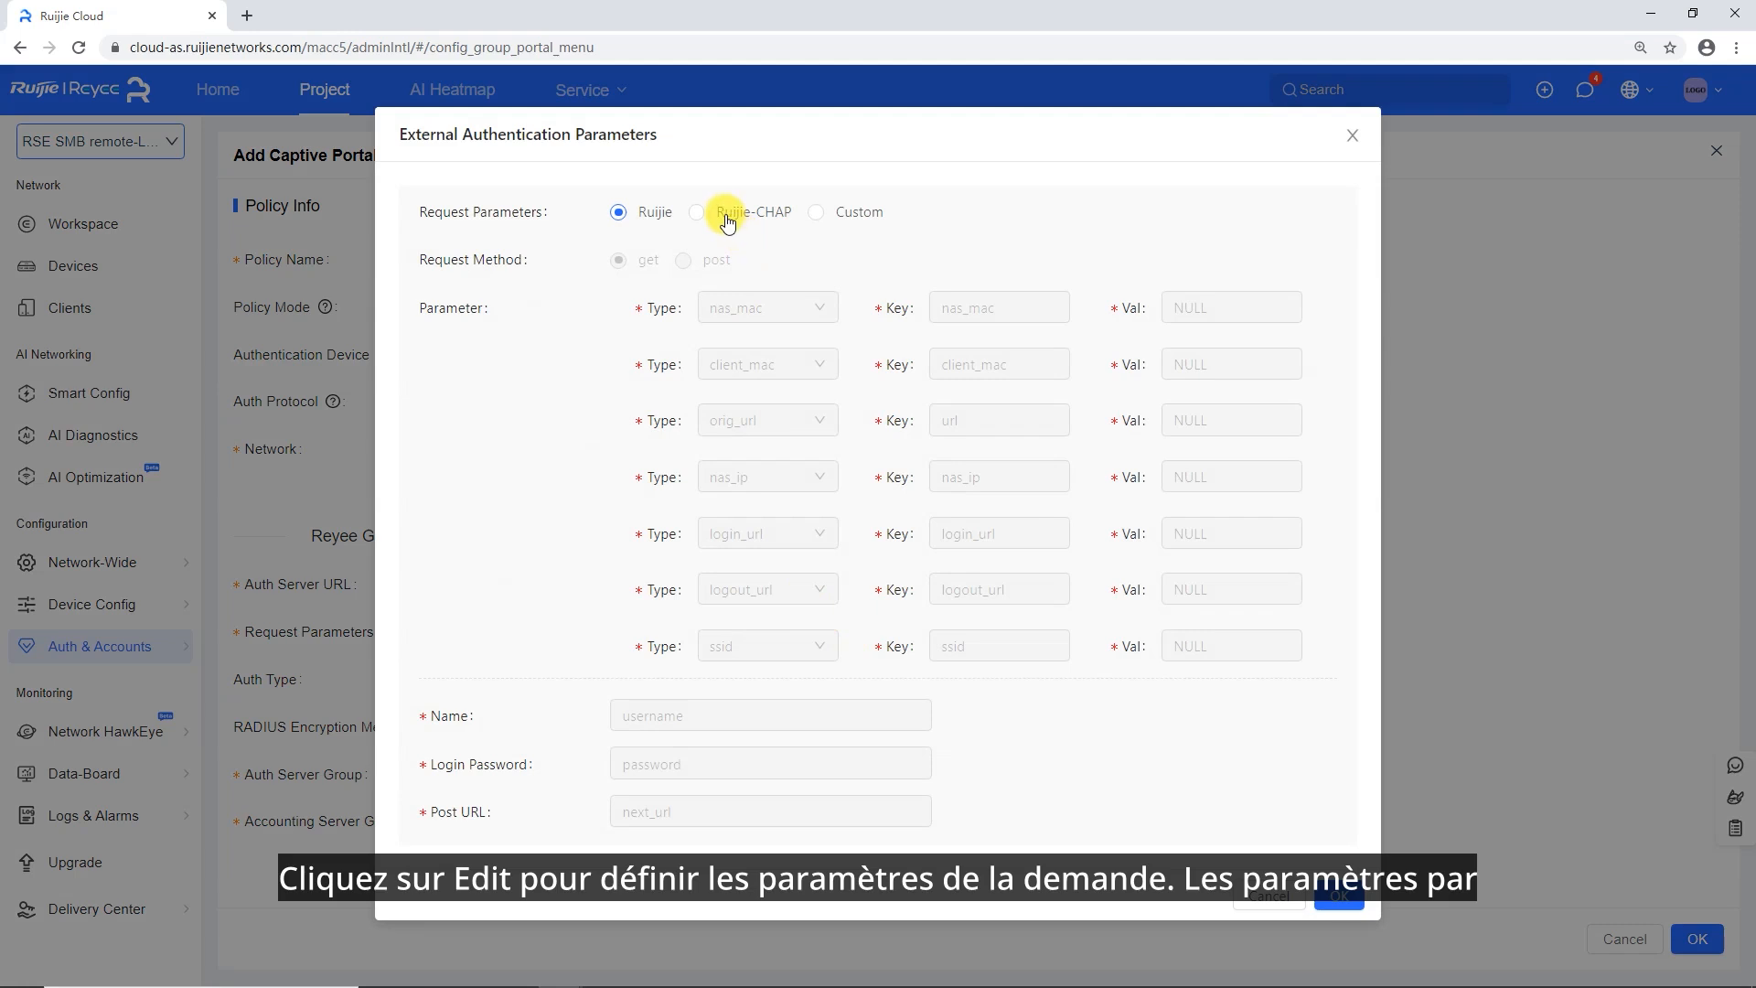
{"action": "left_click", "coordinate": [727, 216]}
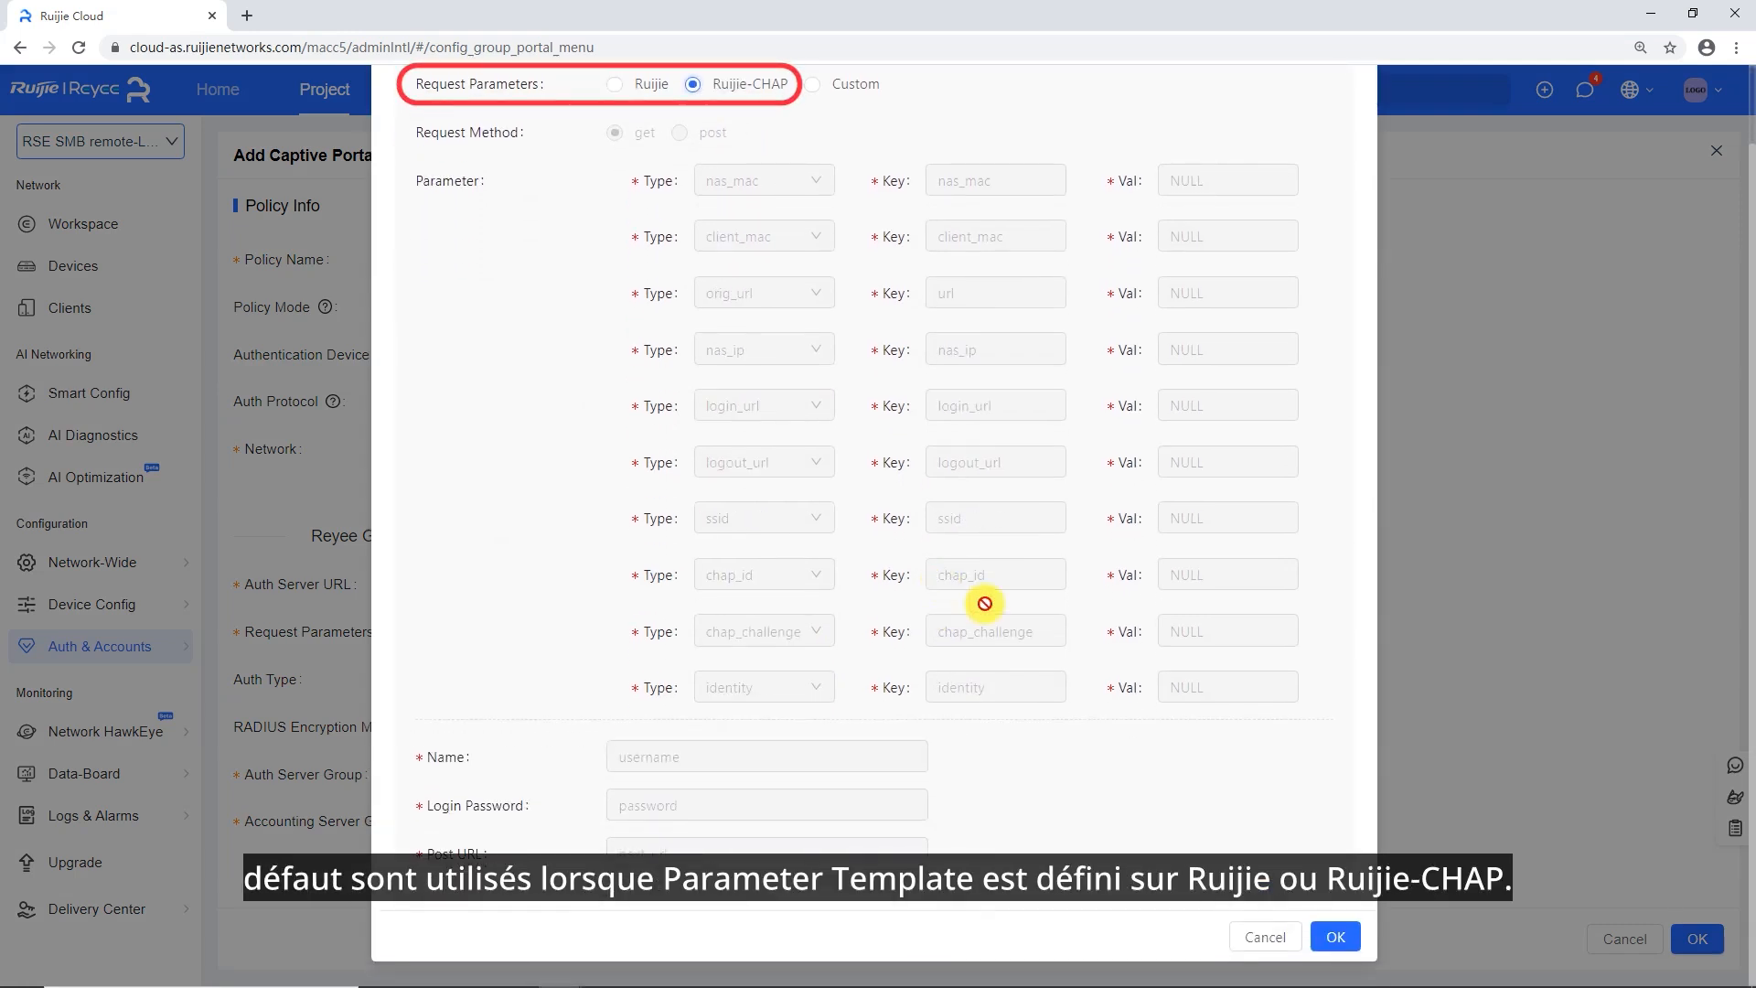
{"action": "left_click", "coordinate": [1335, 937]}
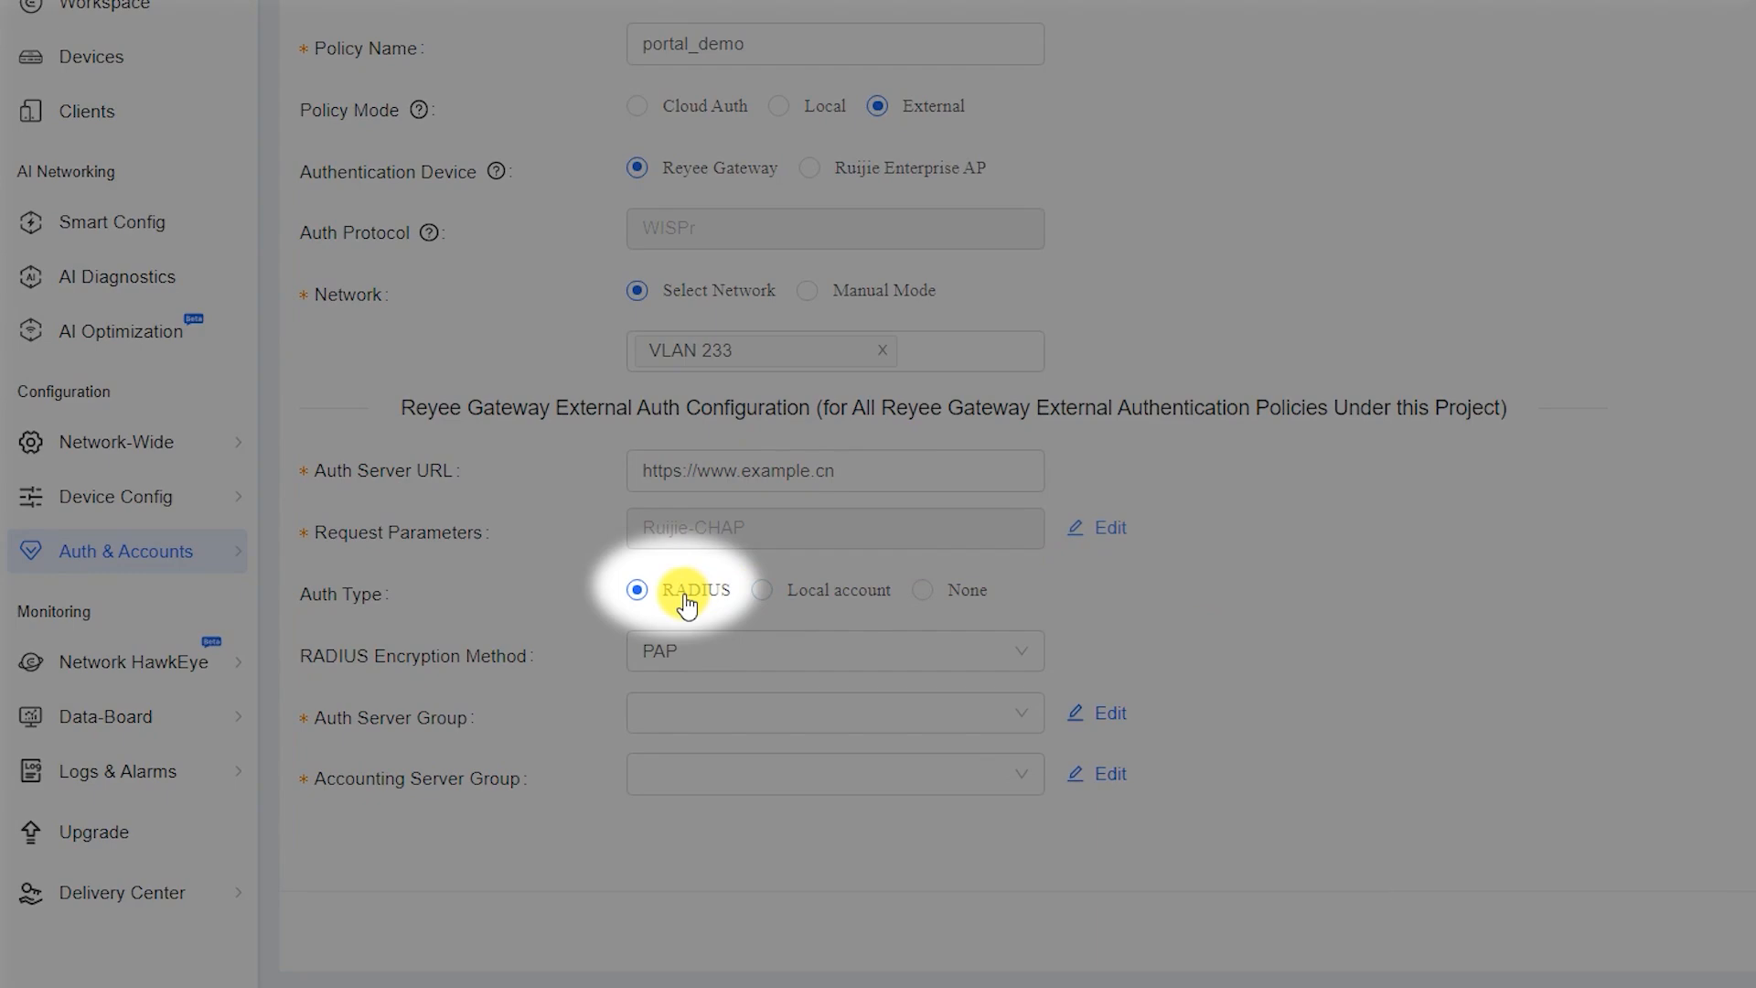
Try the Local account and None options for the external authentication type
{"action": "left_click", "coordinate": [765, 592]}
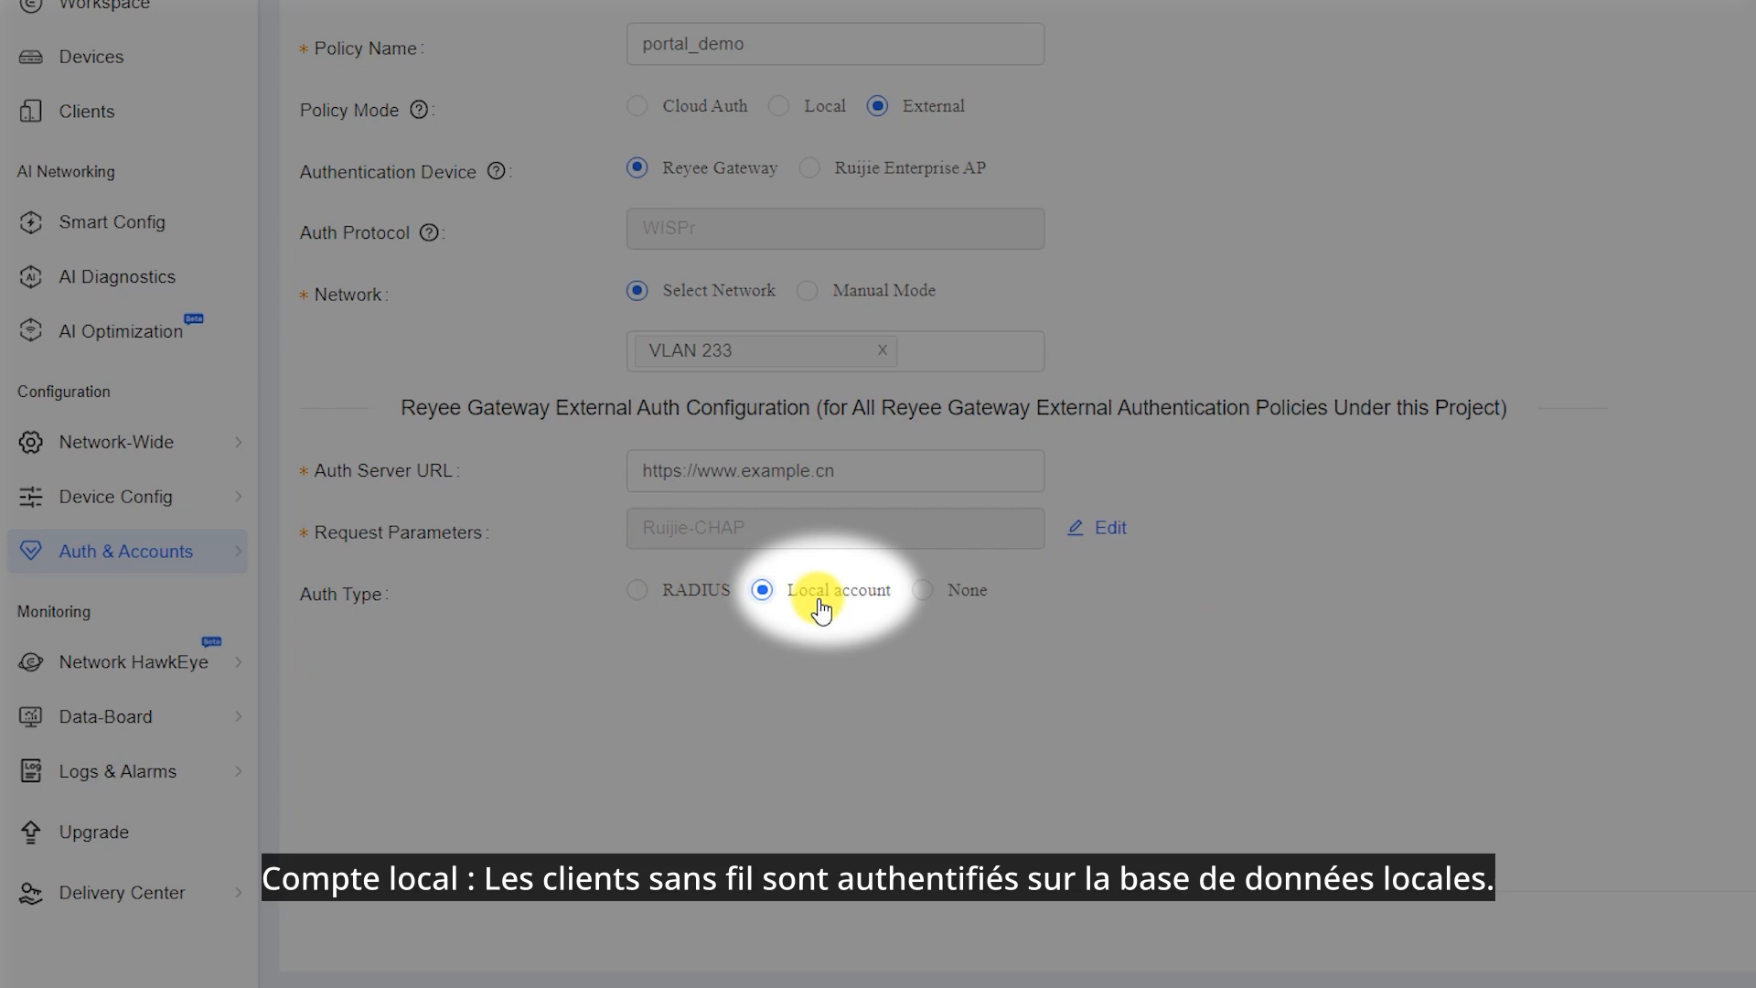
{"action": "left_click", "coordinate": [967, 595]}
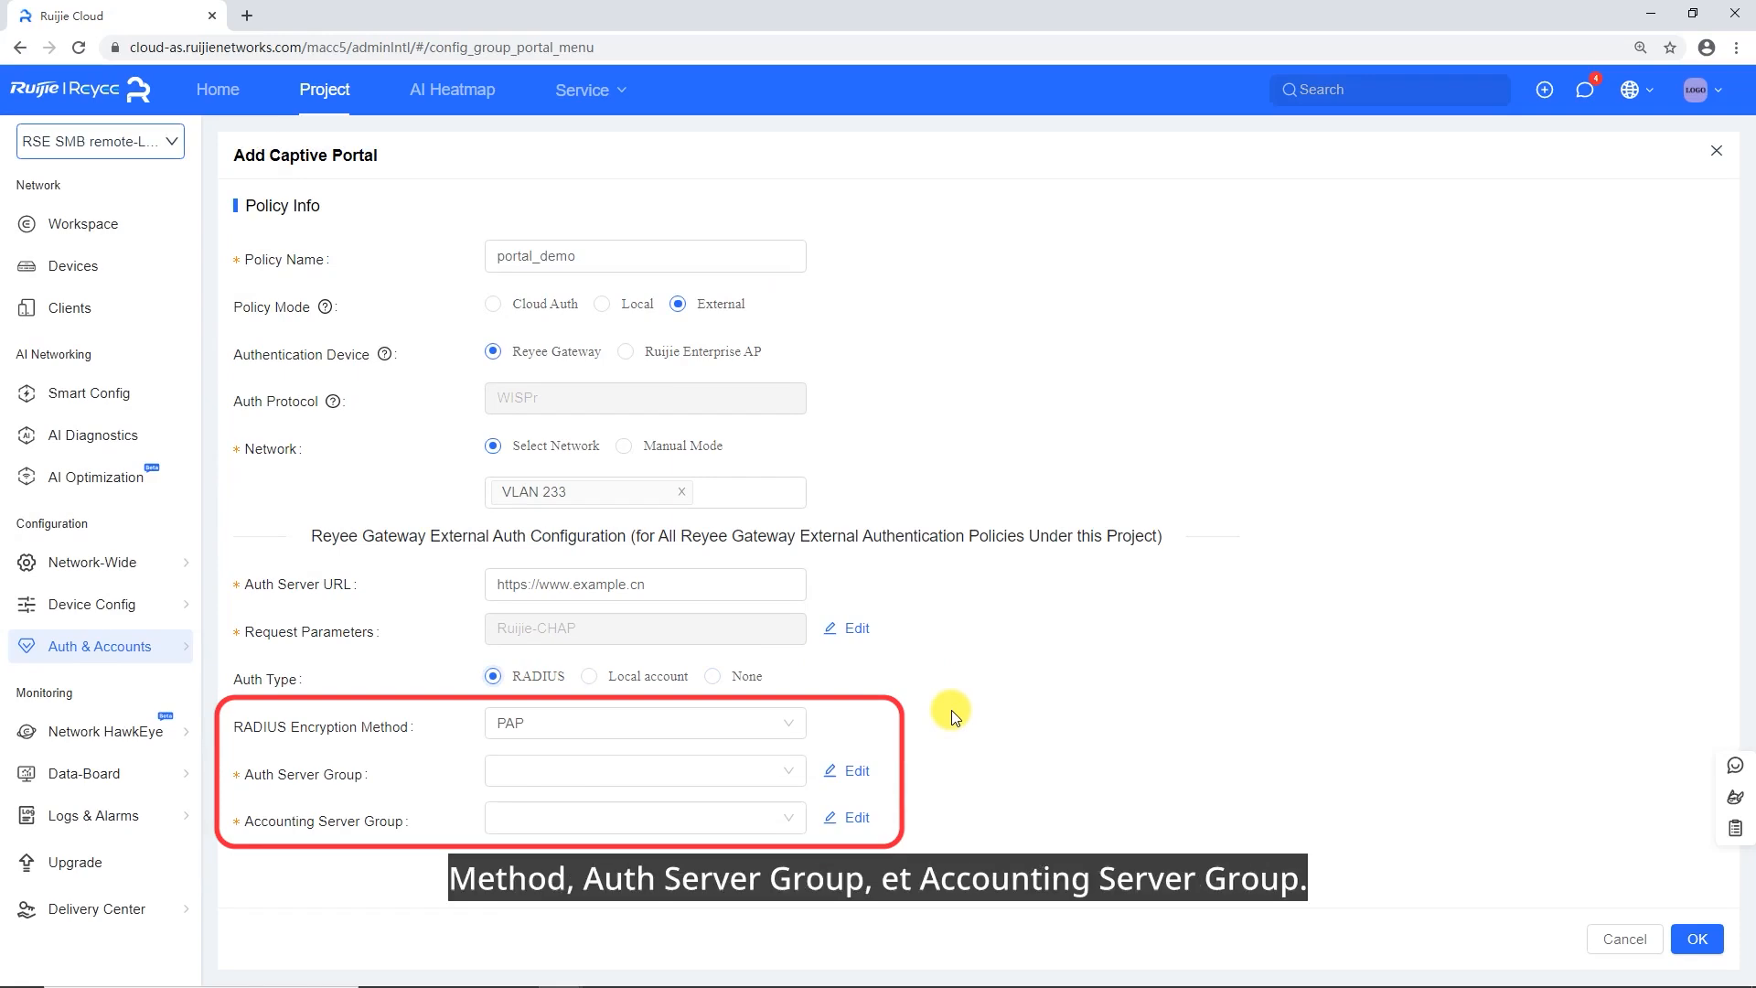
Set the external authentication device to Ruijie Enterprise AP and reselect RSE-SMB training as its SSID
{"action": "left_click", "coordinate": [663, 357]}
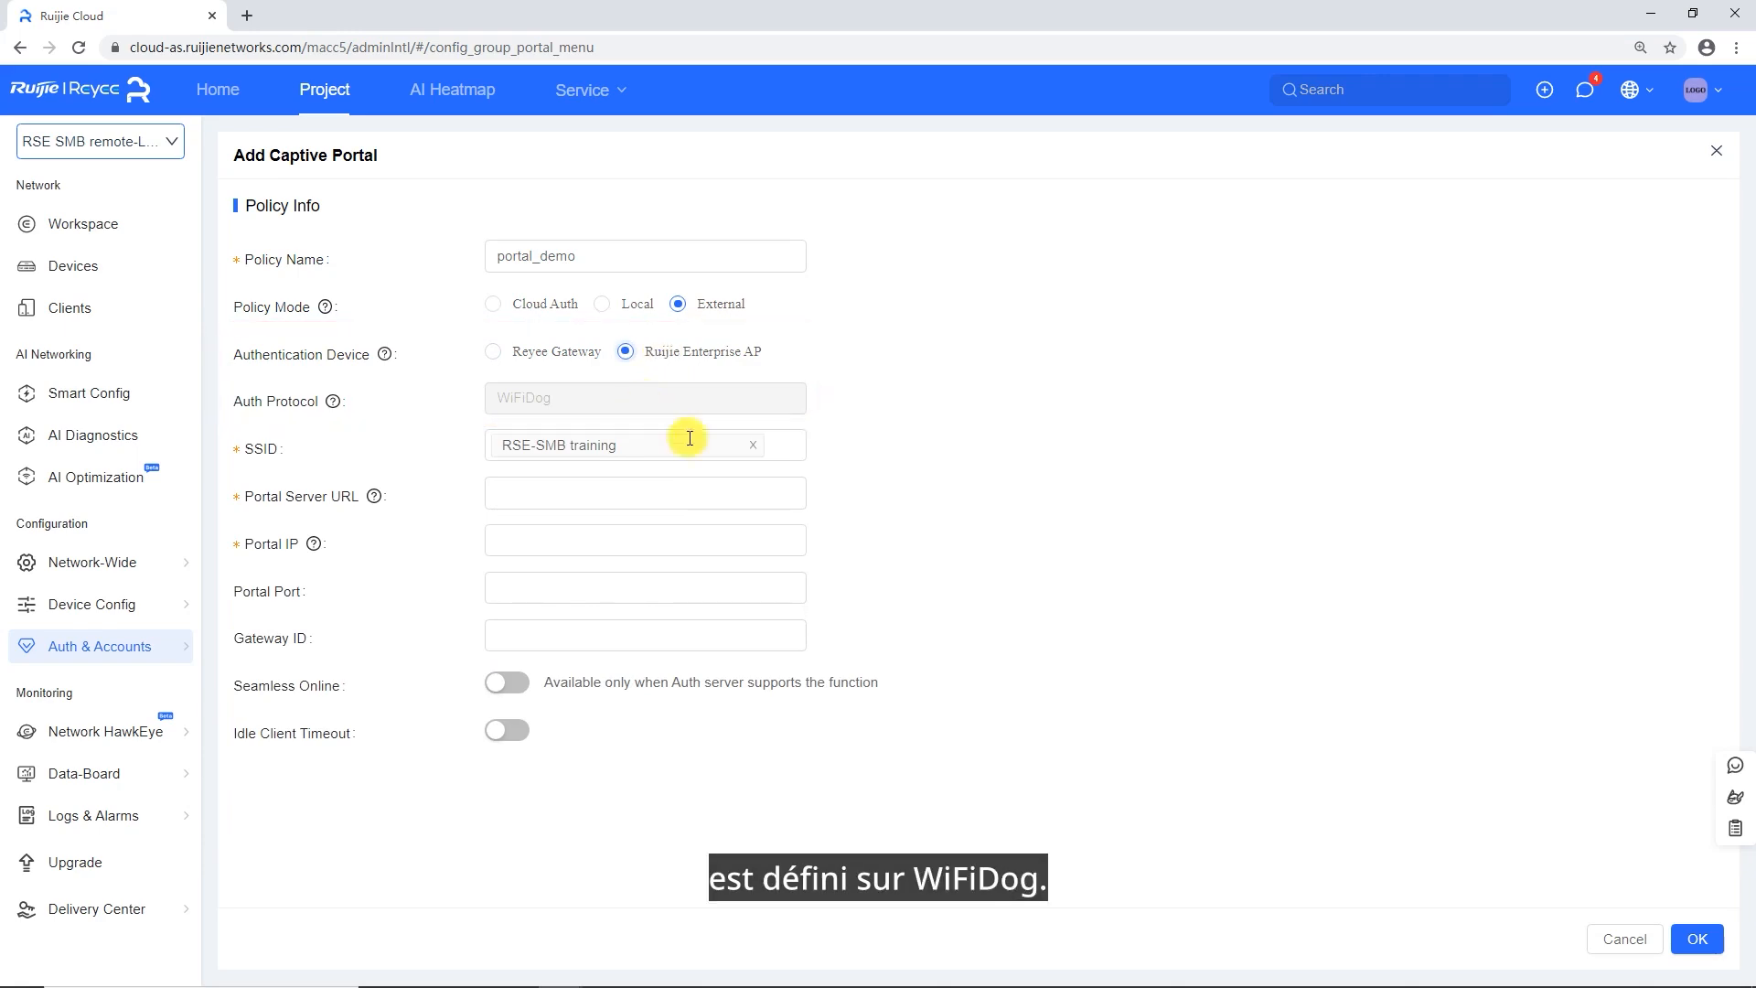
{"action": "left_click", "coordinate": [759, 446]}
{"action": "left_click", "coordinate": [578, 444]}
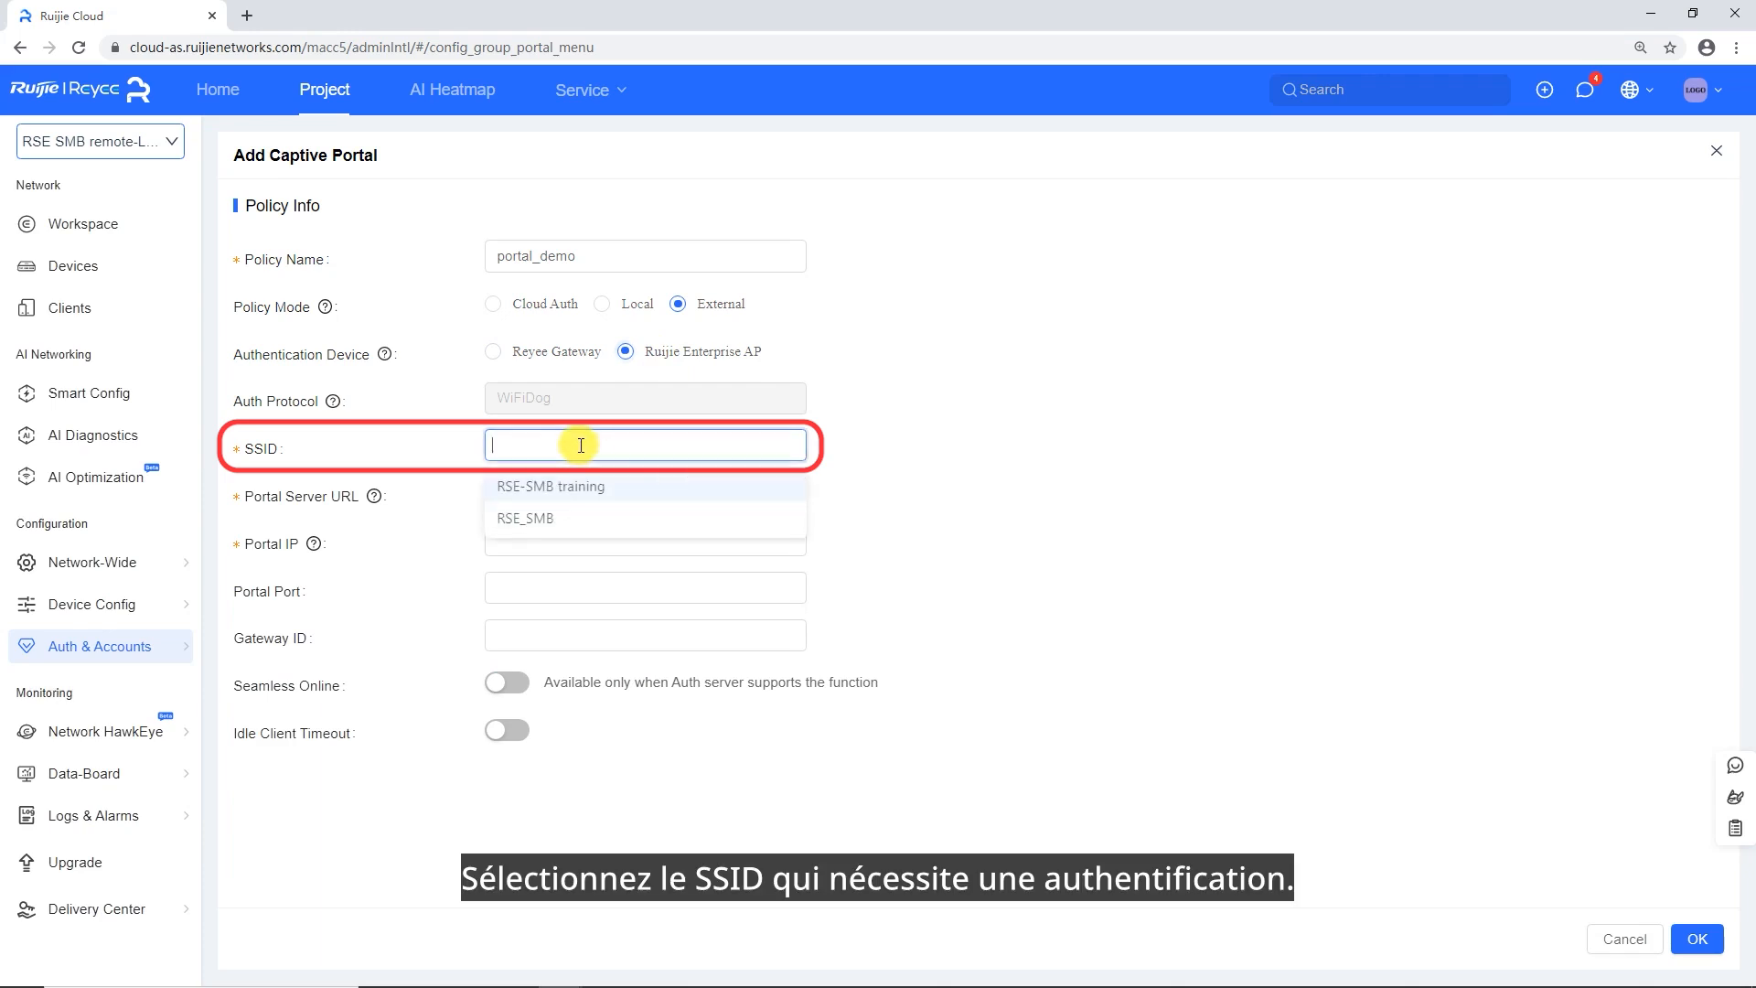
{"action": "left_click", "coordinate": [607, 490]}
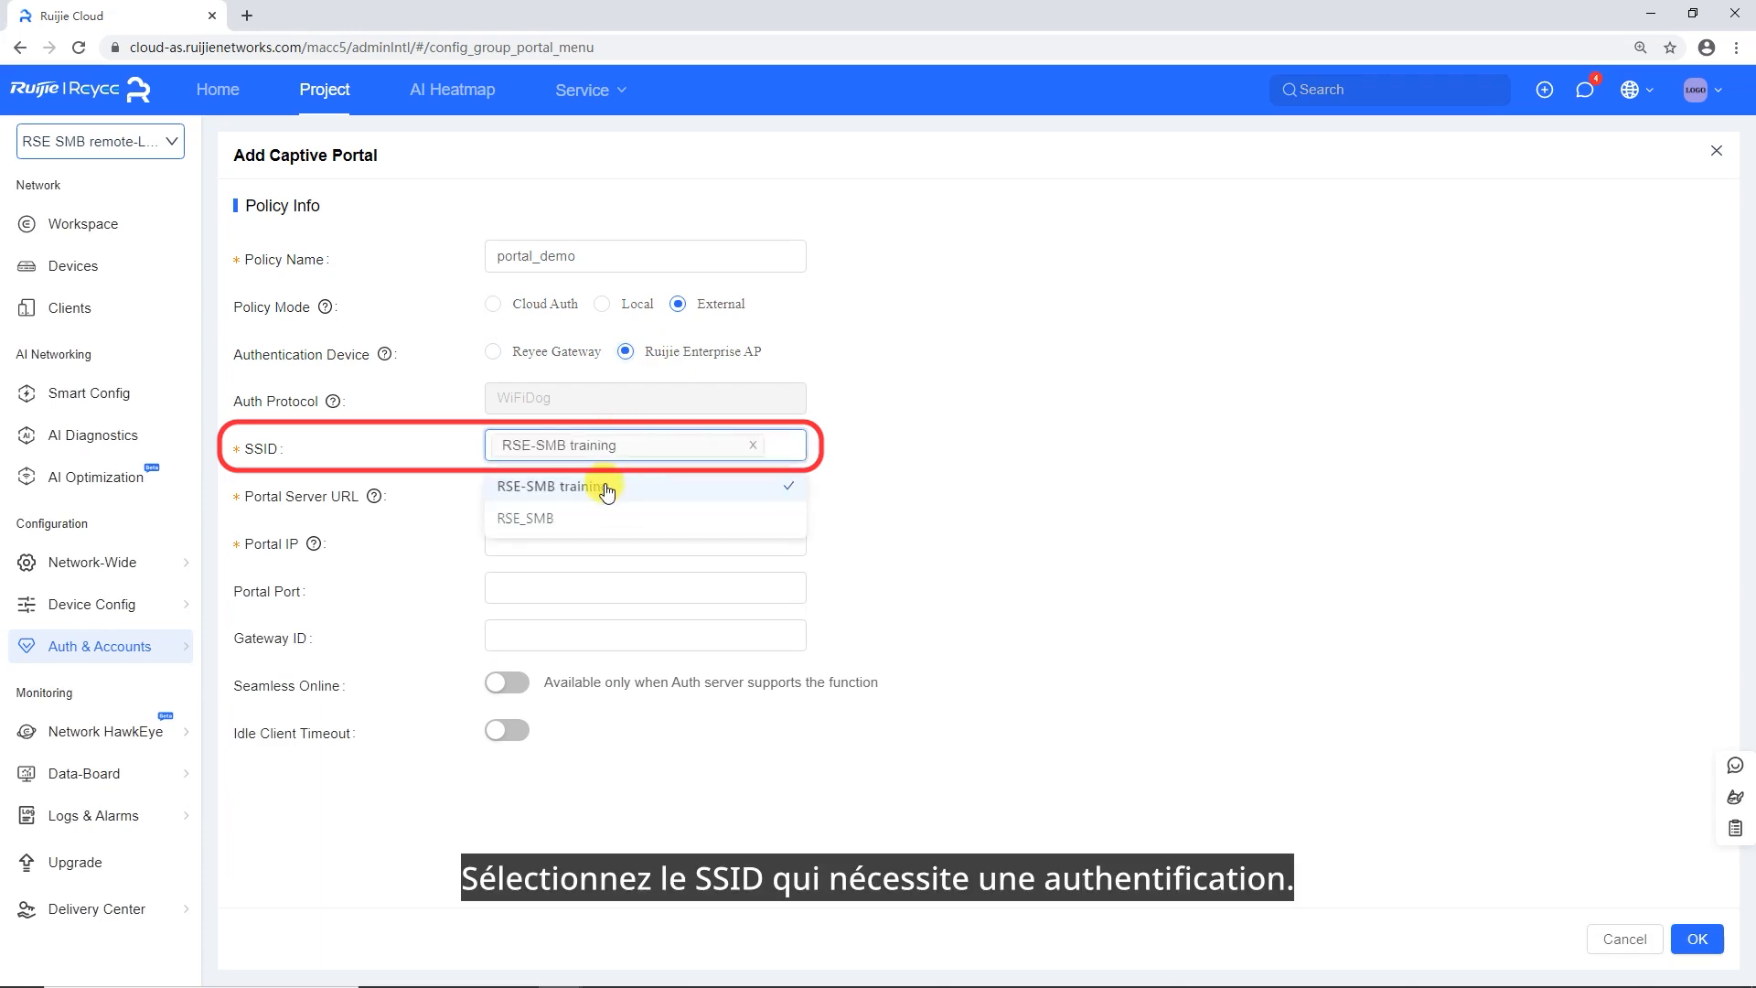
{"action": "left_click", "coordinate": [858, 448]}
{"action": "left_click", "coordinate": [659, 494]}
{"action": "type", "text": "https://www.example.cn"}
{"action": "left_click", "coordinate": [548, 544]}
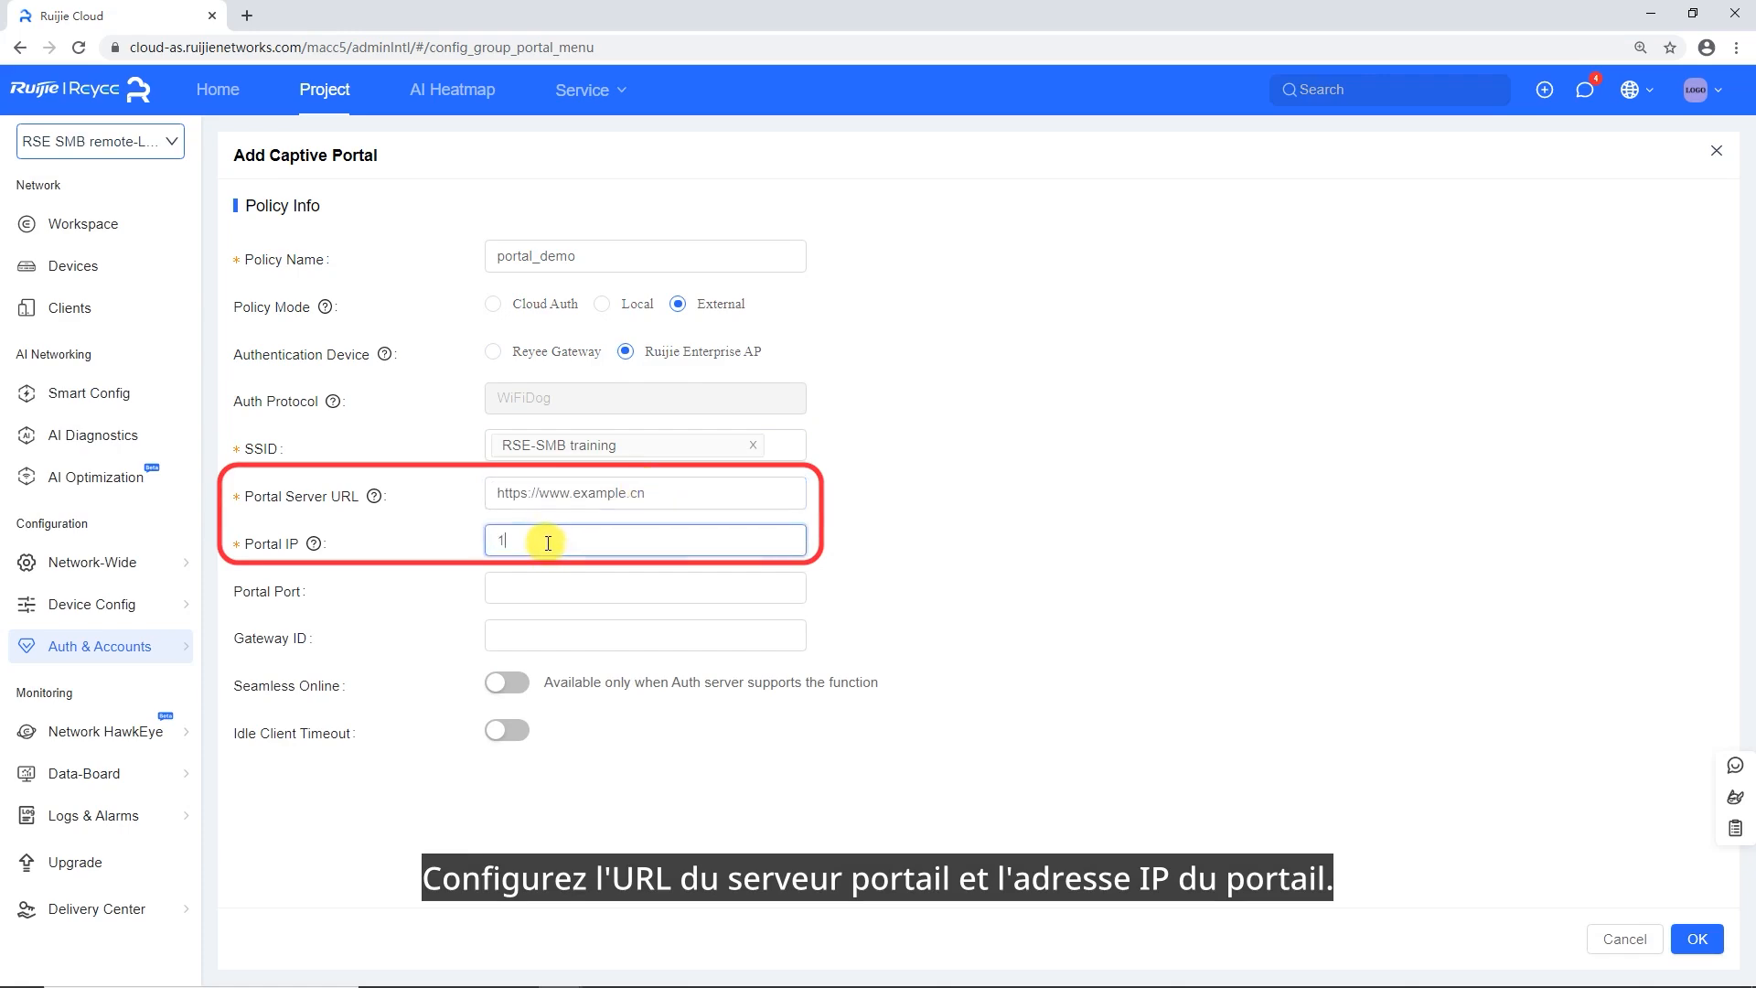
{"action": "type", "text": "132.27.254.1"}
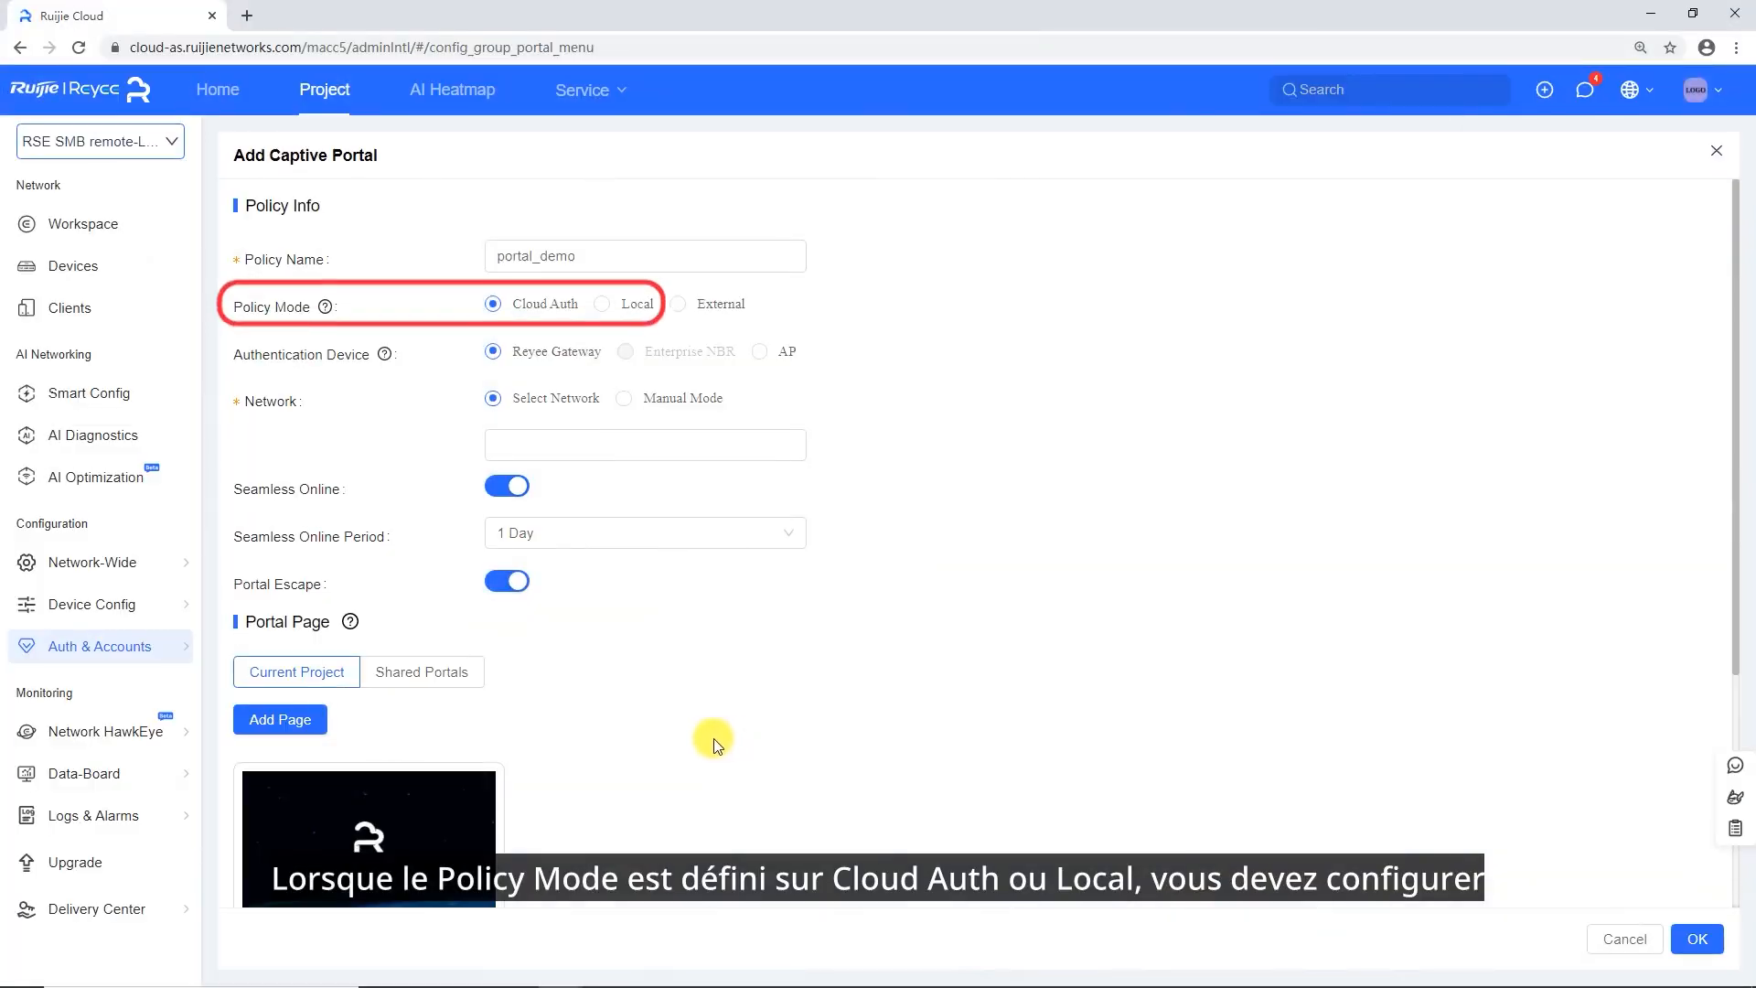
Switch the policy mode to Local and select the current project's existing One-click Login portal page
{"action": "left_click", "coordinate": [615, 304]}
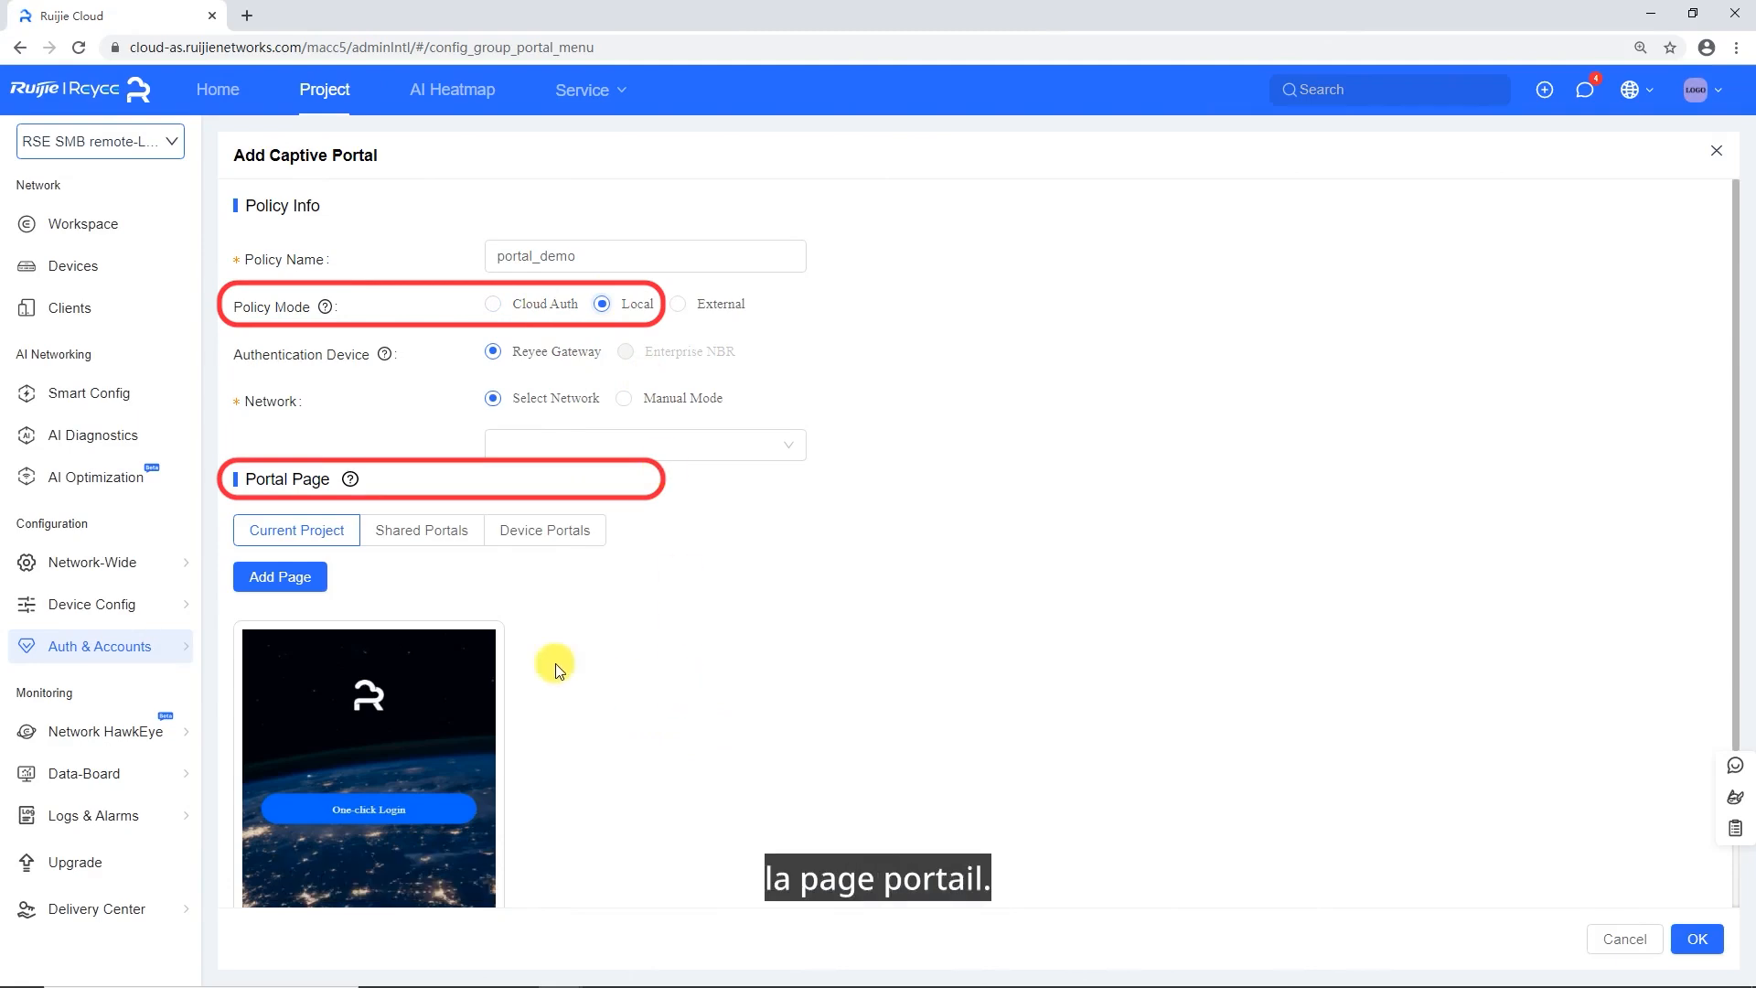
{"action": "scroll", "coordinate": [537, 664], "scroll_direction": "down", "scroll_amount": 2}
{"action": "left_click", "coordinate": [410, 667]}
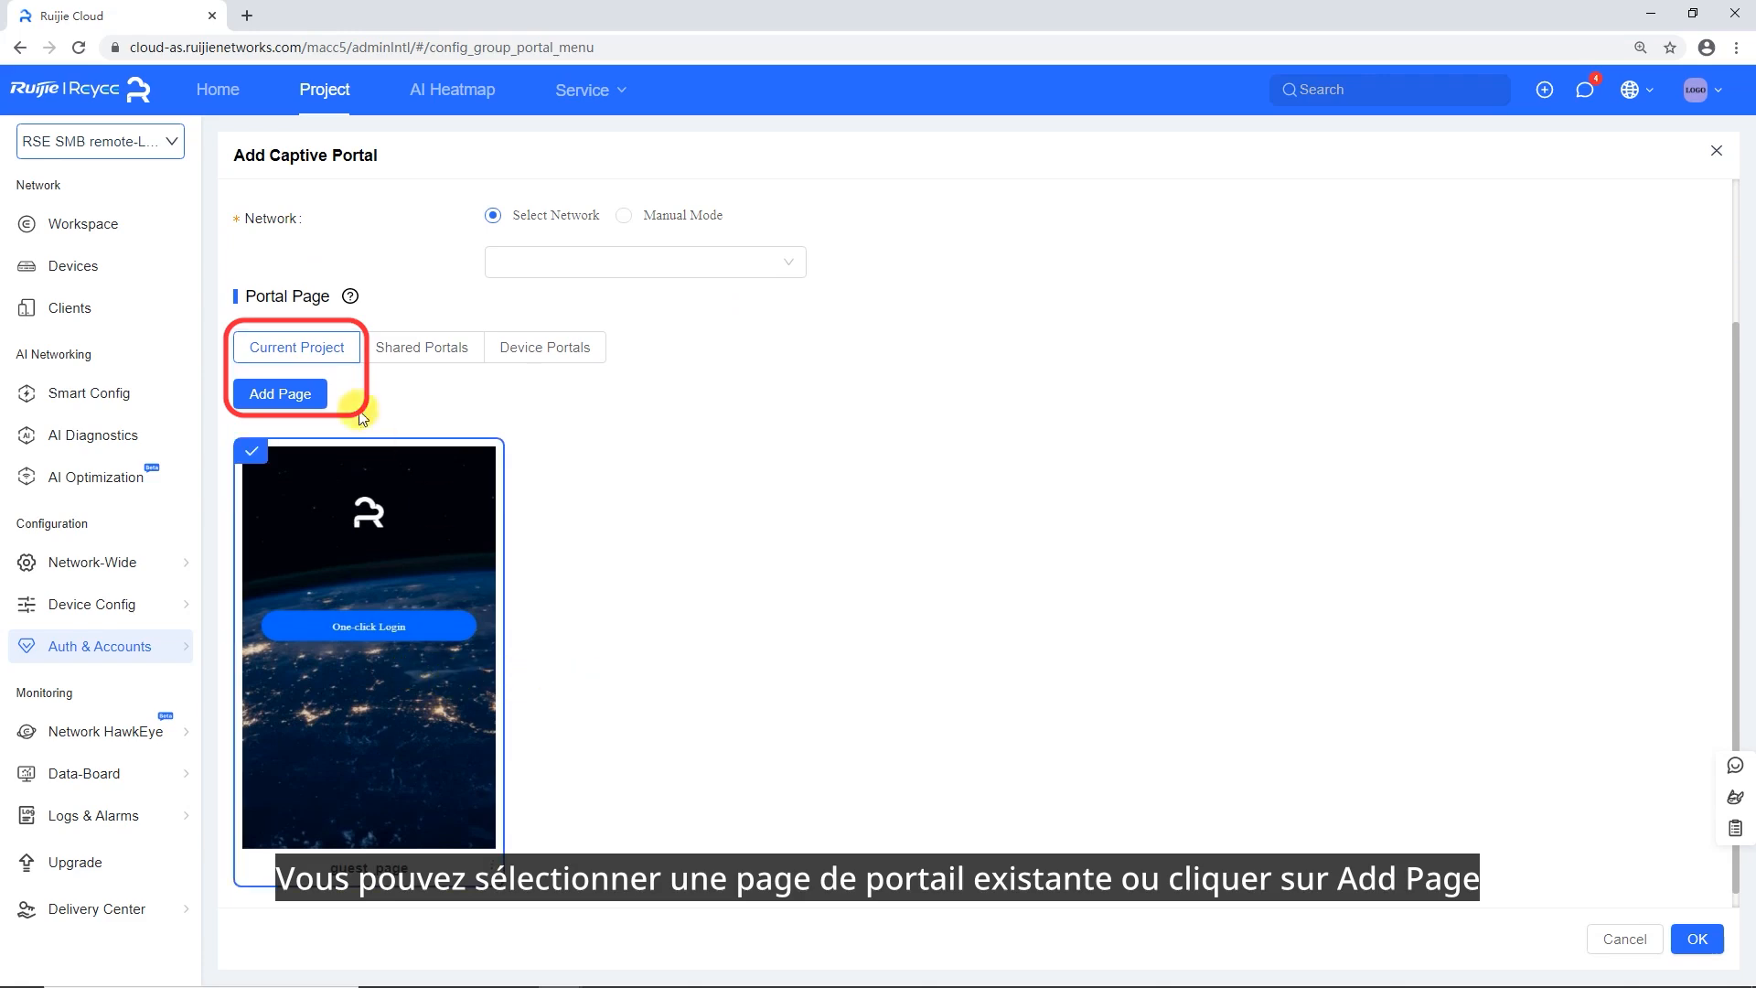
Add a portal page named staff_page, replacing the One-click Login option with the Voucher and Account login options
{"action": "left_click", "coordinate": [322, 395]}
{"action": "left_click", "coordinate": [576, 221]}
{"action": "left_click", "coordinate": [596, 263]}
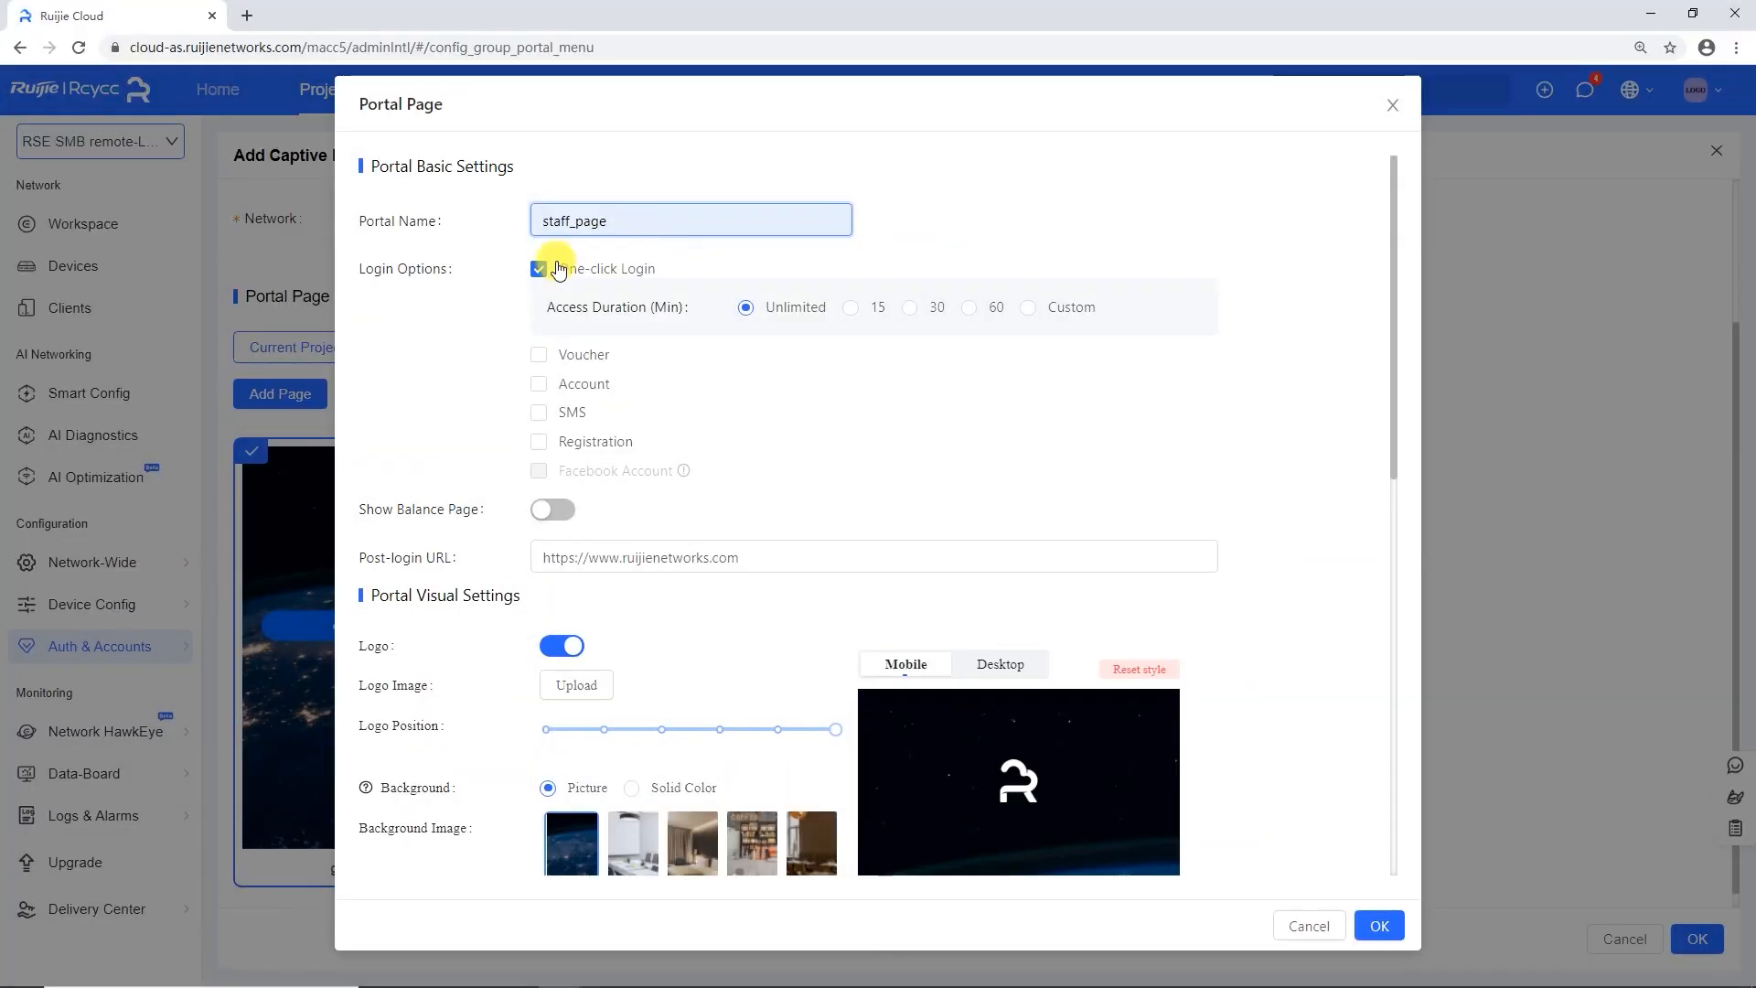
{"action": "left_click", "coordinate": [559, 270]}
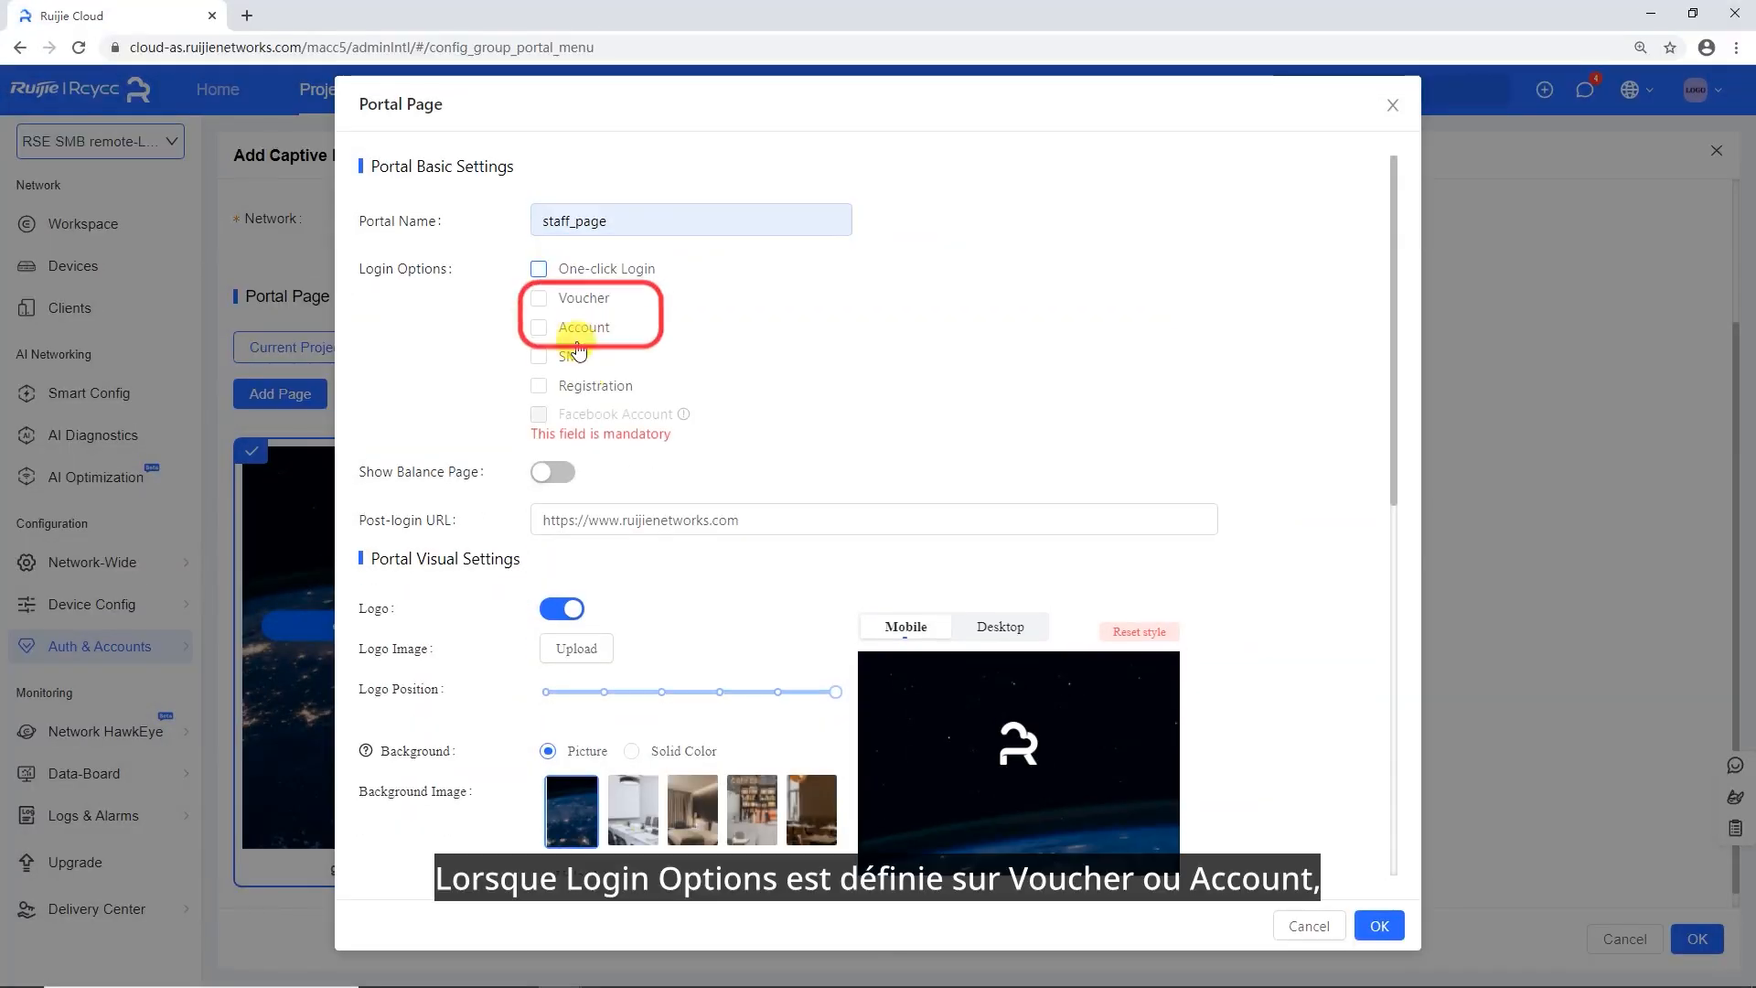
{"action": "left_click", "coordinate": [582, 300]}
{"action": "left_click", "coordinate": [584, 328]}
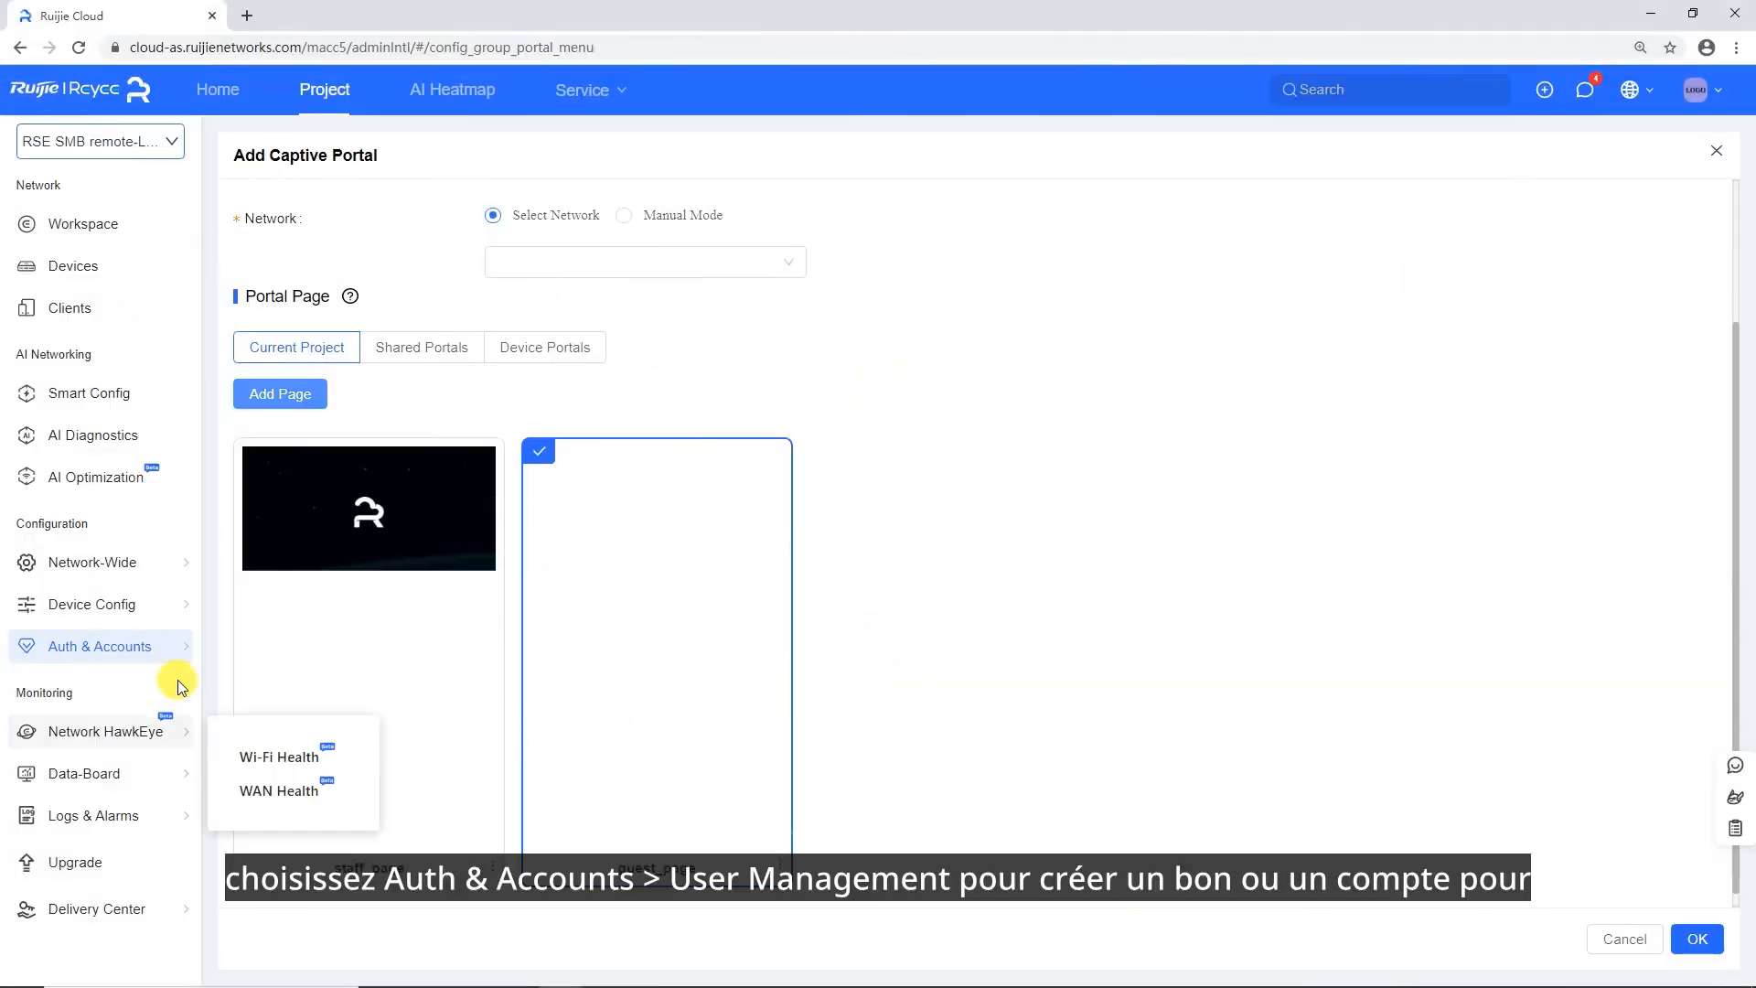
Open User Management for creating vouchers and accounts, and save the staff_page portal page
{"action": "mouse_move", "coordinate": [129, 640]}
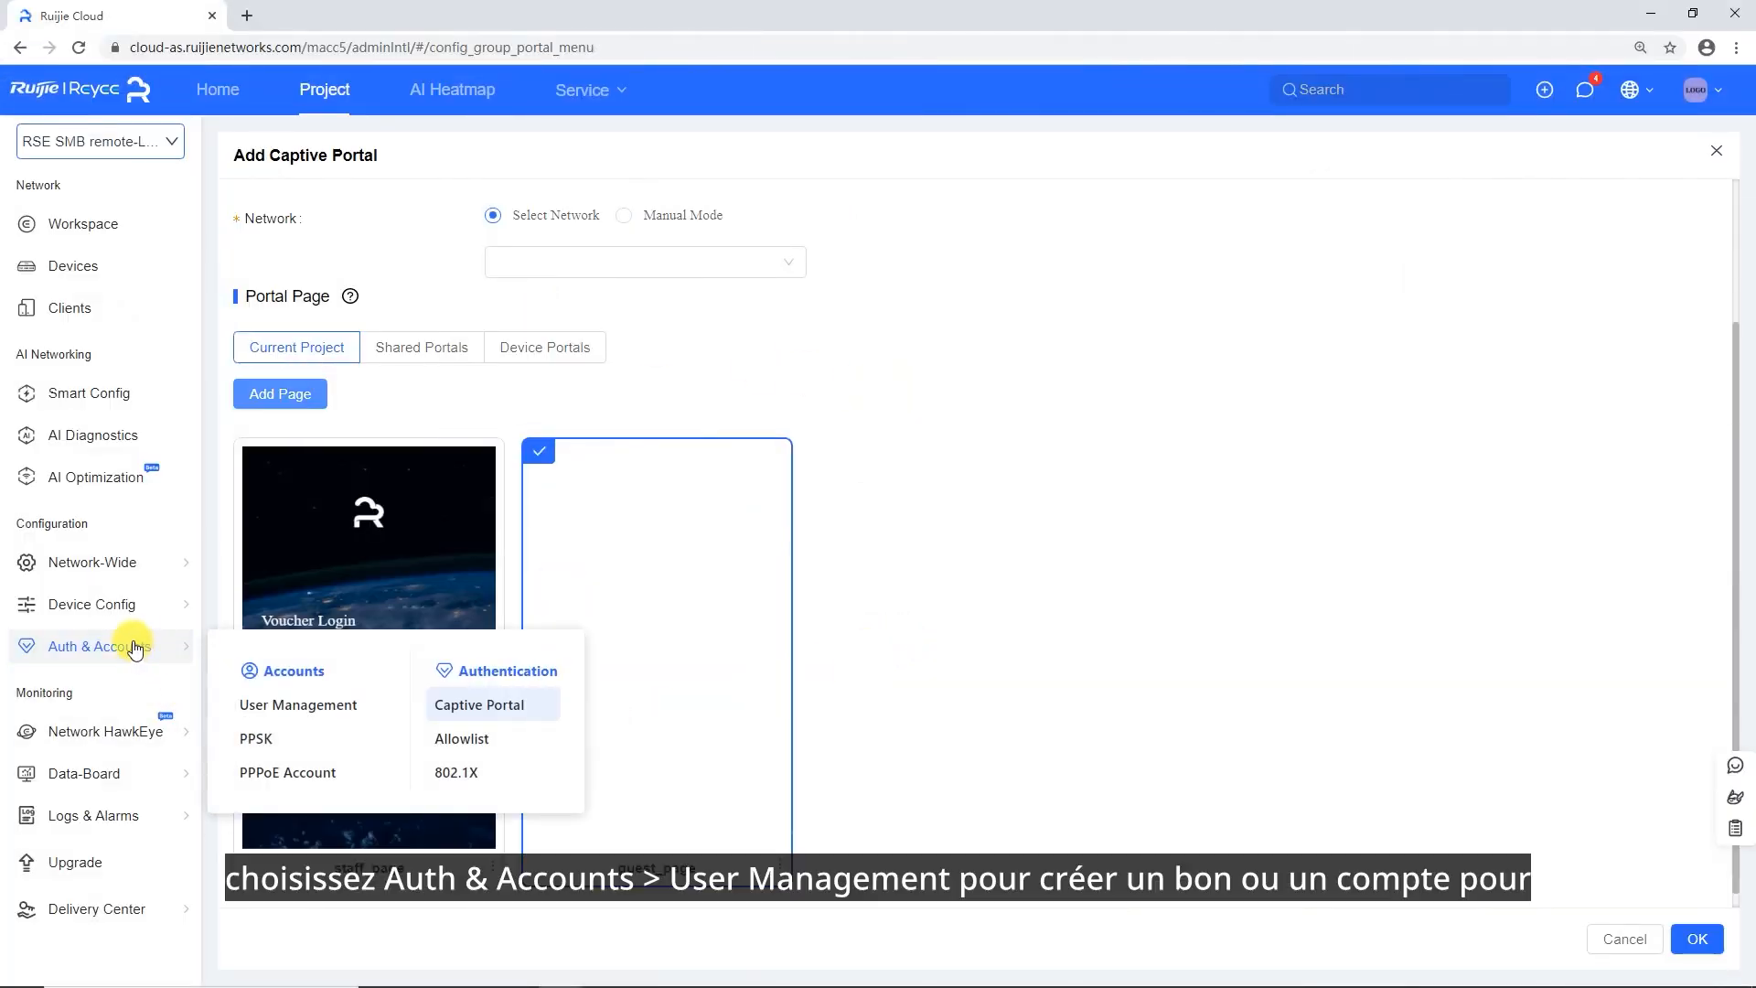
{"action": "left_click", "coordinate": [280, 706]}
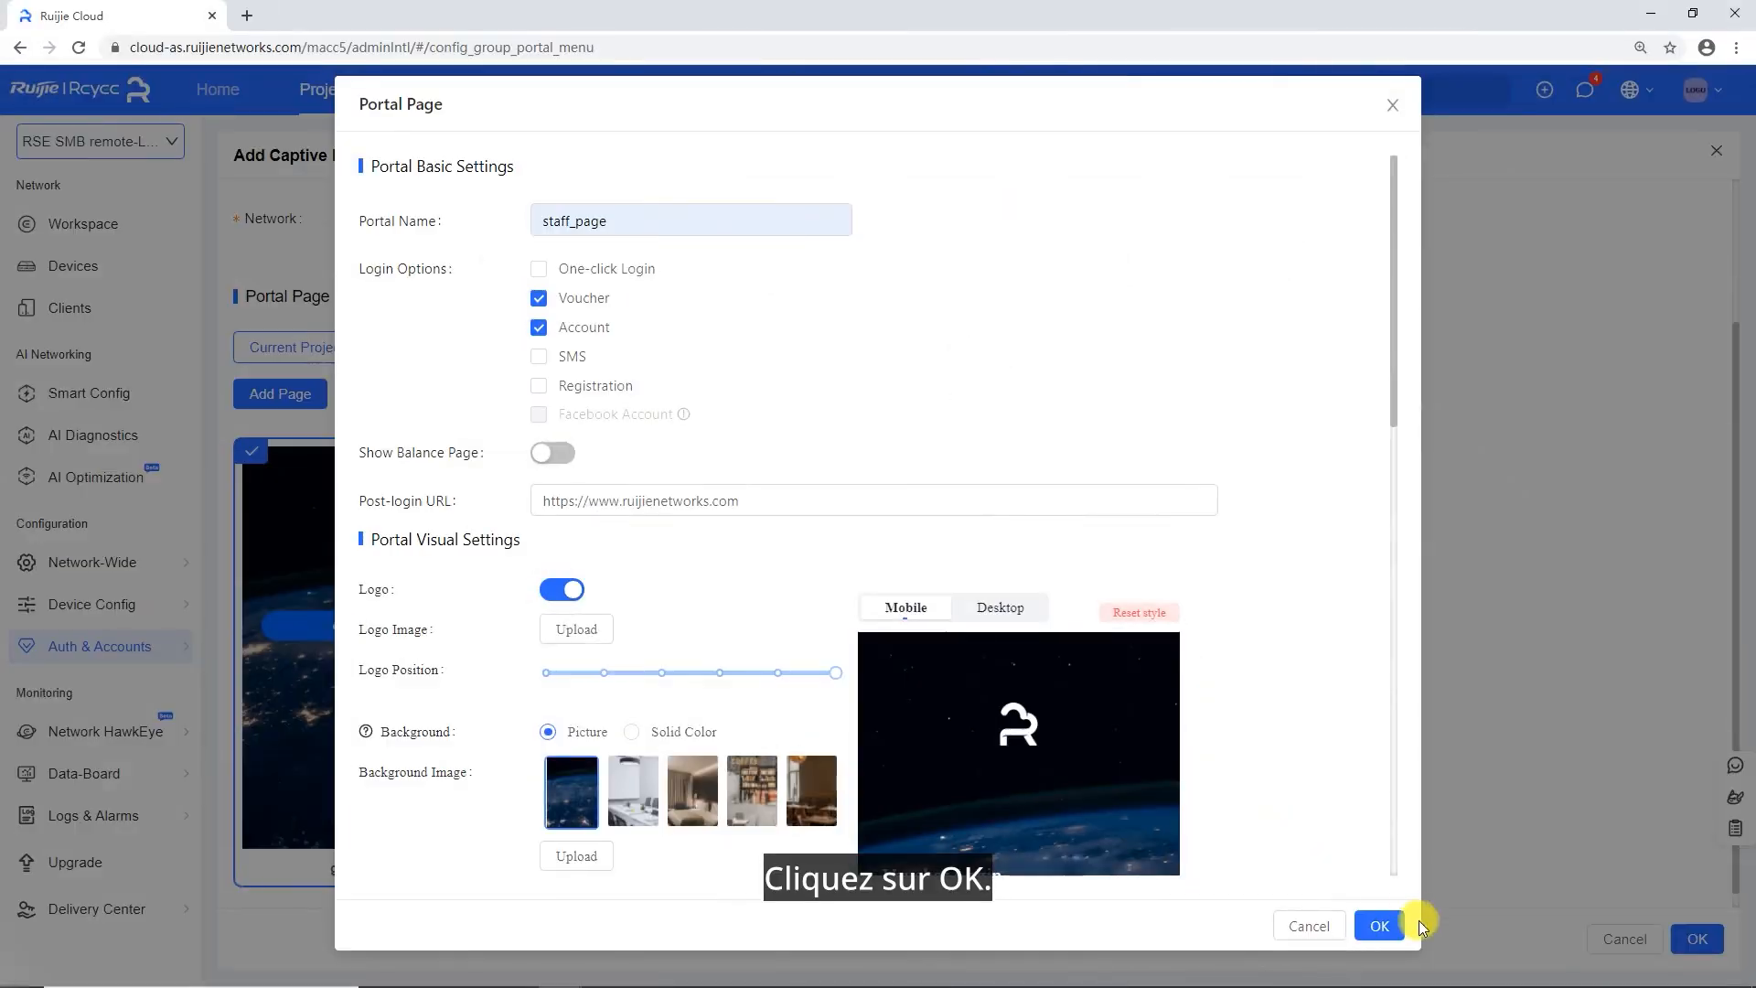
{"action": "left_click", "coordinate": [1379, 926]}
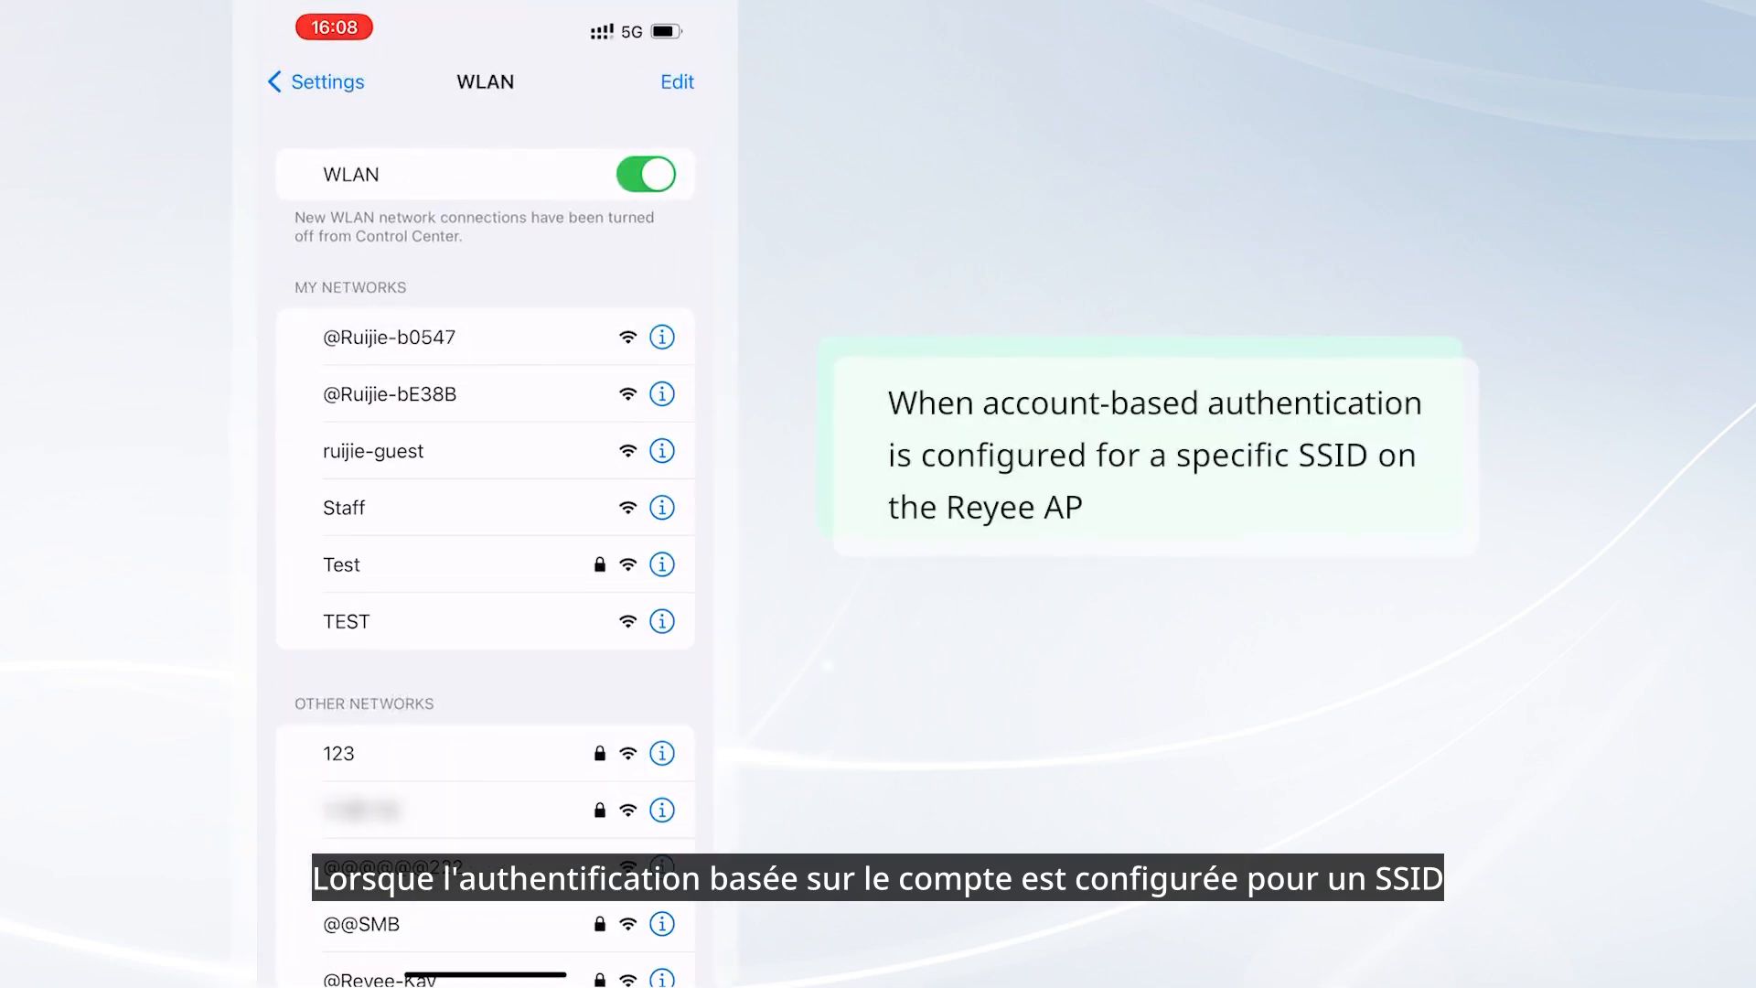
Switch to the phone's WLAN settings, join the Staff network and enter staff1 as the username in the portal's Account Login form
{"action": "left_click", "coordinate": [484, 508]}
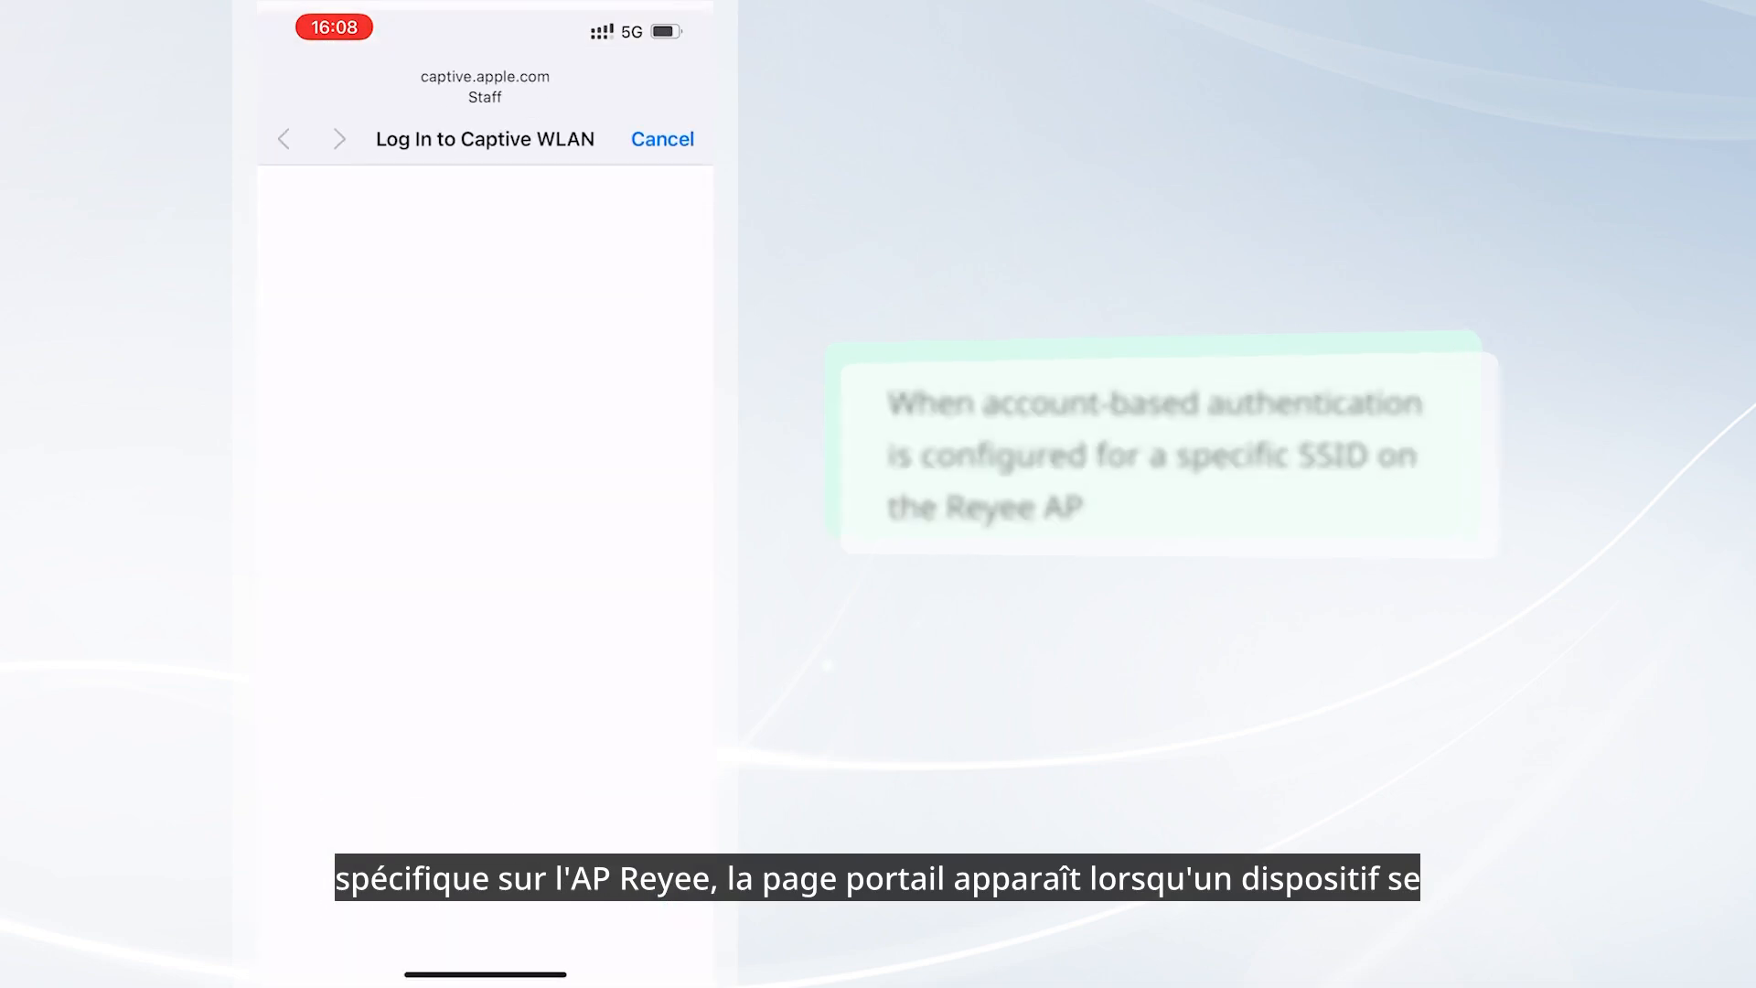
{"action": "left_click", "coordinate": [484, 447]}
{"action": "type", "text": "staff1"}
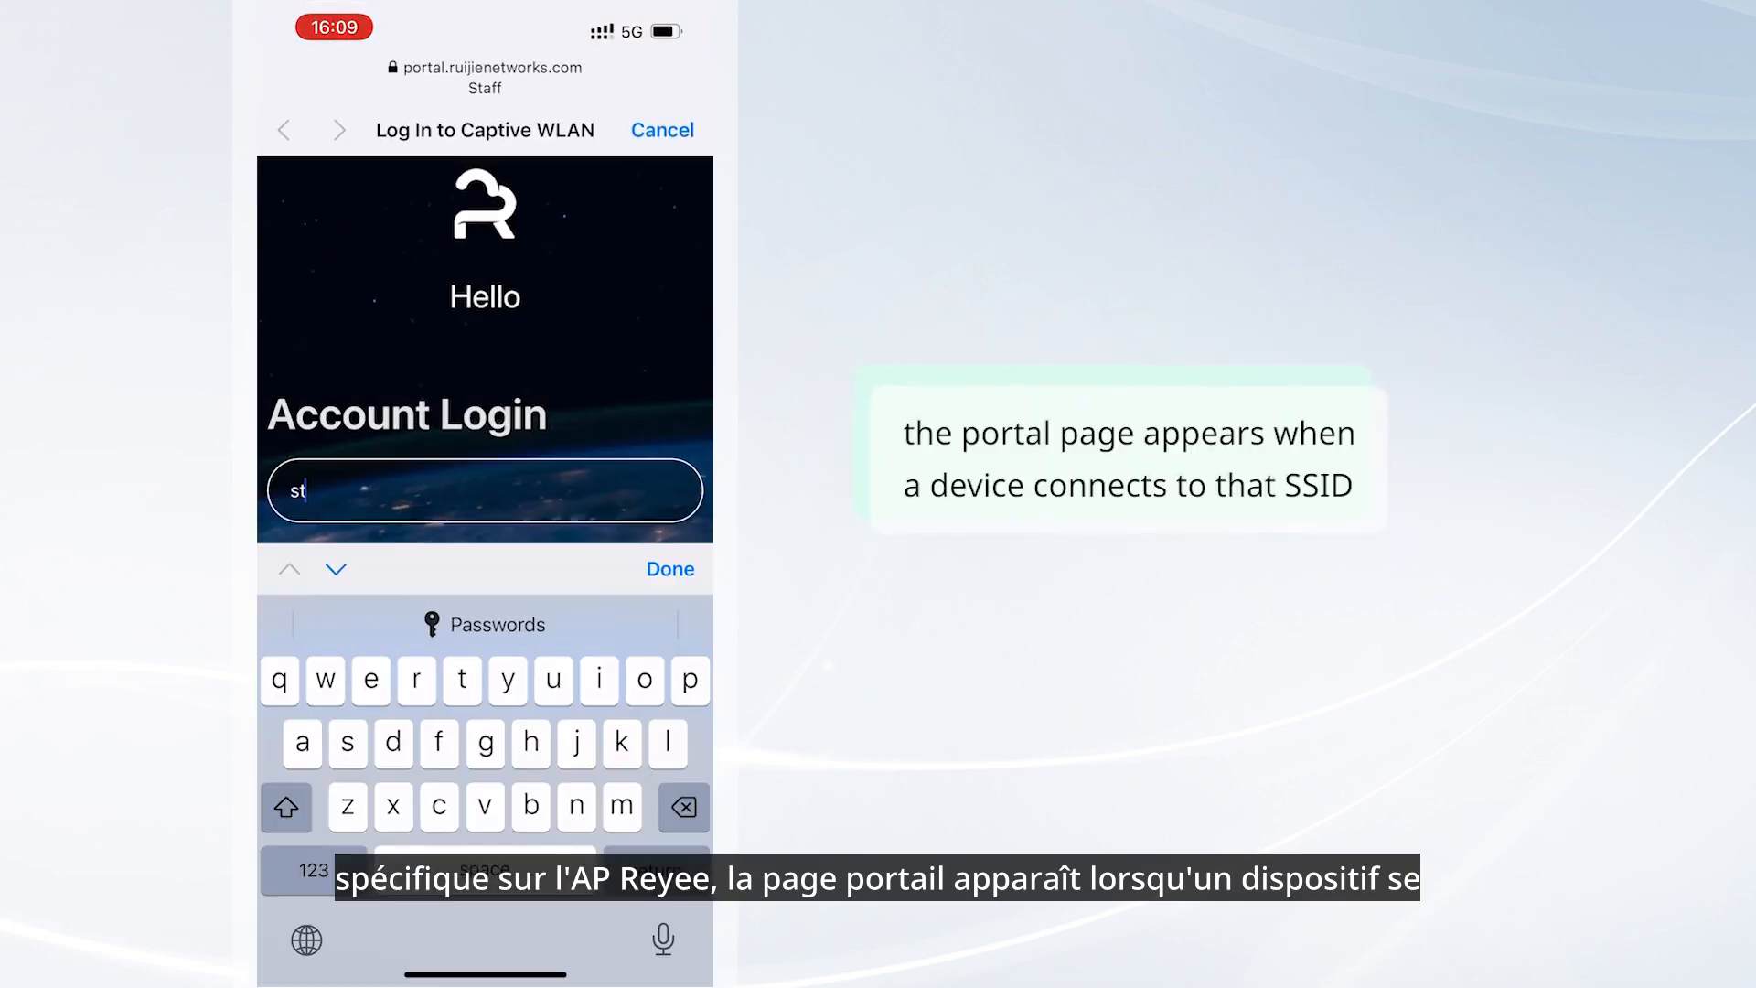
Enter the account password in the portal's Account Login form and log in to the network
{"action": "scroll", "coordinate": [484, 411], "scroll_direction": "down", "scroll_amount": 1}
{"action": "left_click", "coordinate": [485, 491]}
{"action": "type", "text": "•••••"}
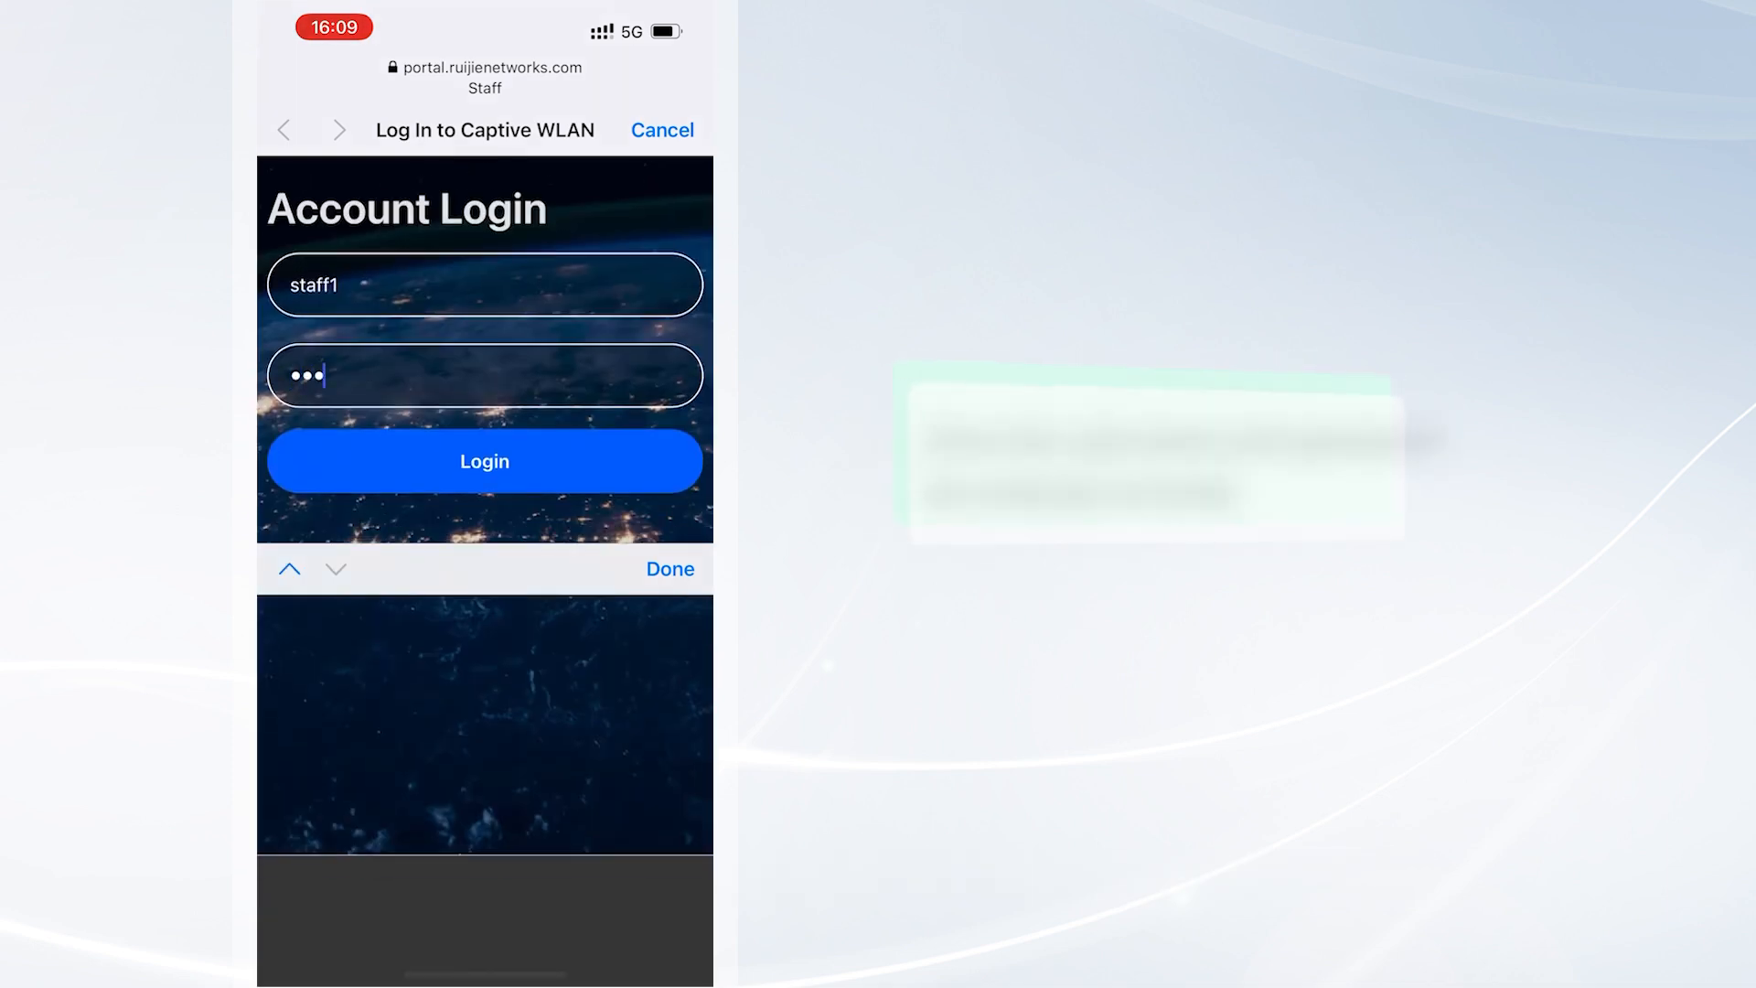
{"action": "left_click", "coordinate": [671, 569]}
{"action": "left_click", "coordinate": [485, 553]}
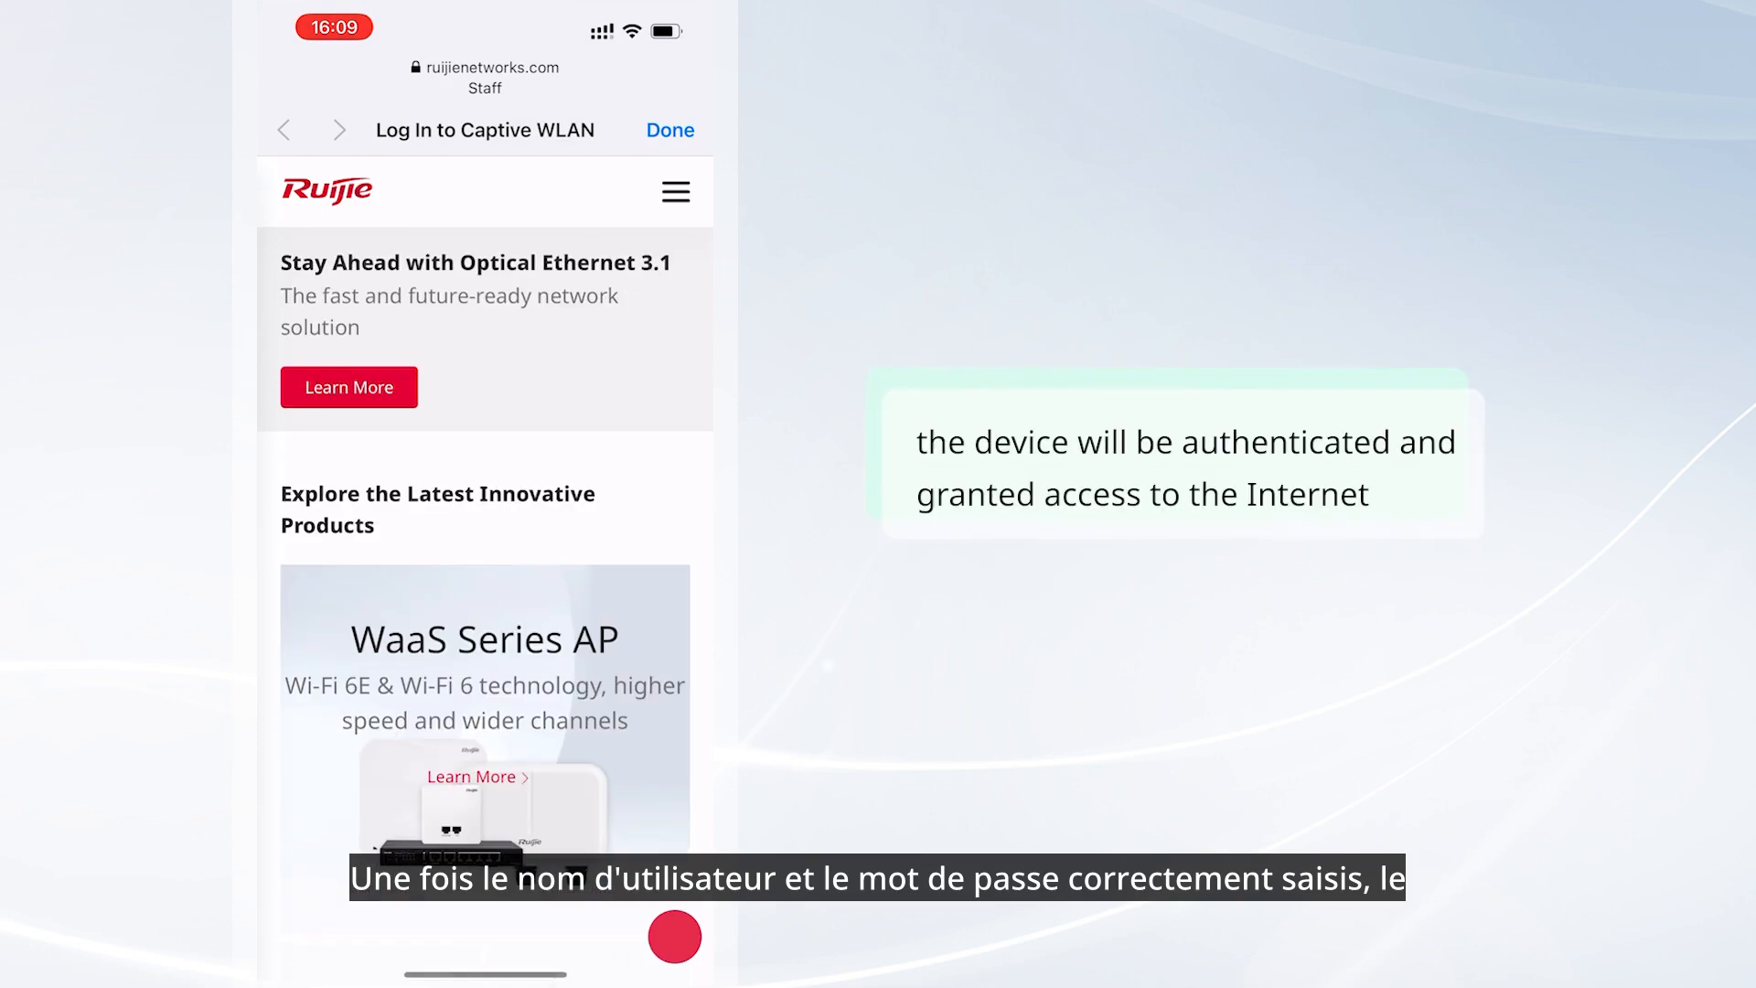